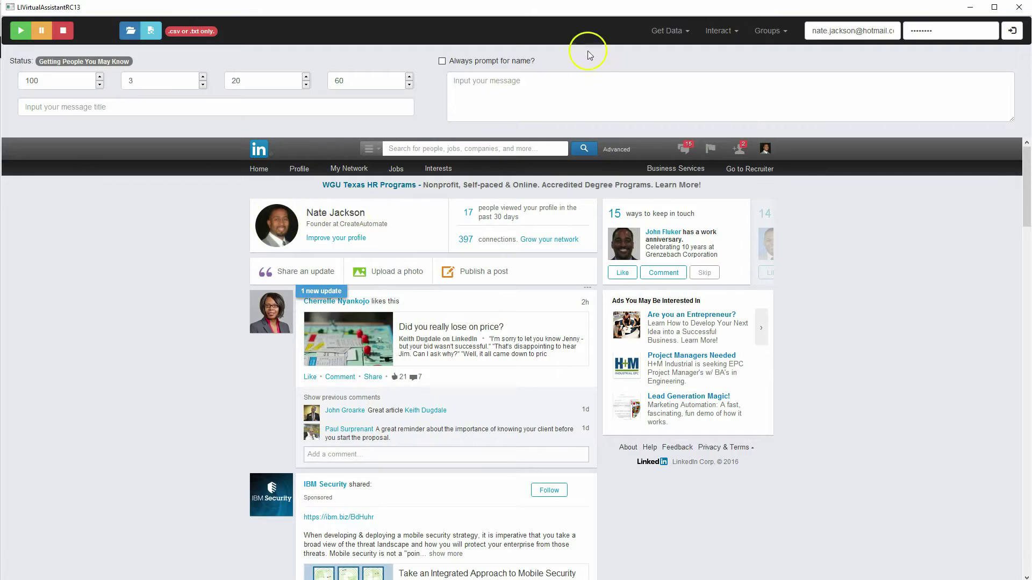
# - Activate LinkedIn Search mode from Get Data and move its instructions dialog higher
pyautogui.click(665, 43)
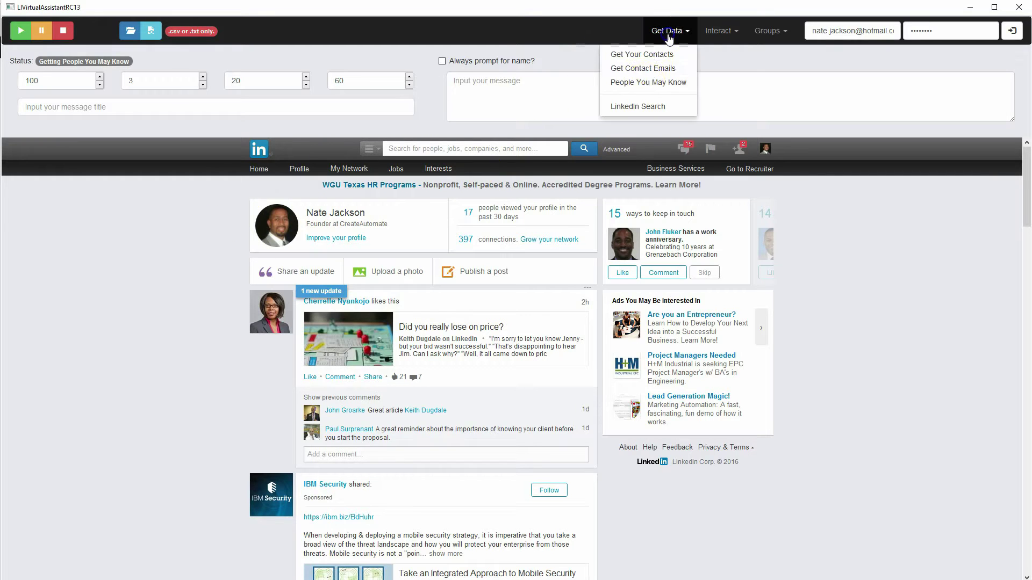
pyautogui.click(640, 107)
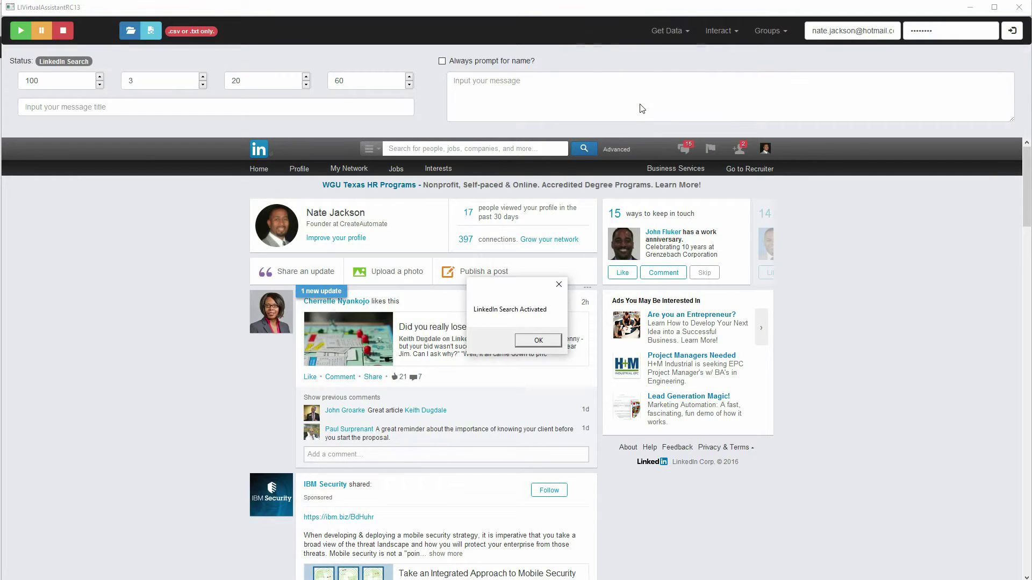
pyautogui.click(542, 340)
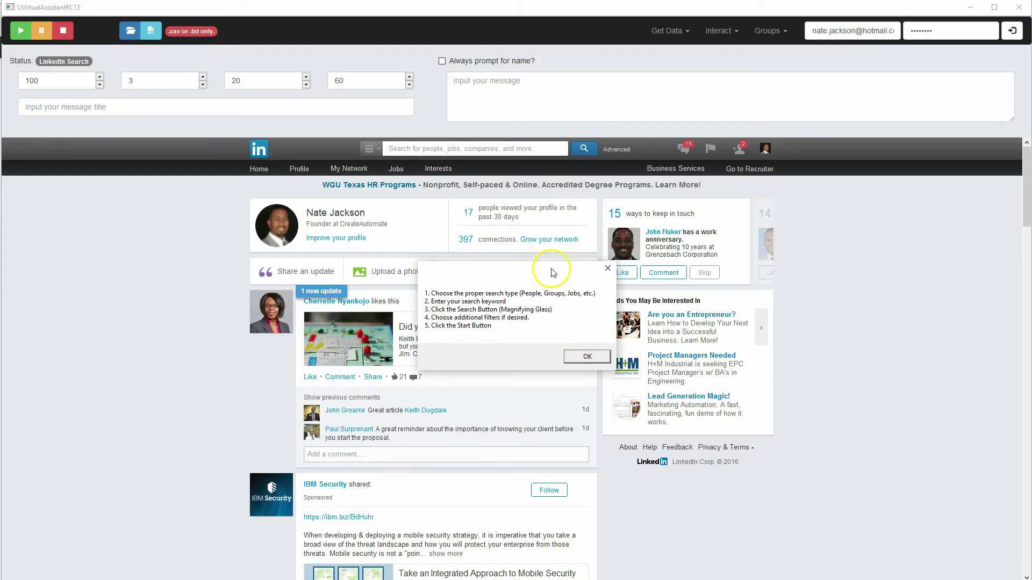
pyautogui.moveTo(553, 273); pyautogui.dragTo(545, 206)
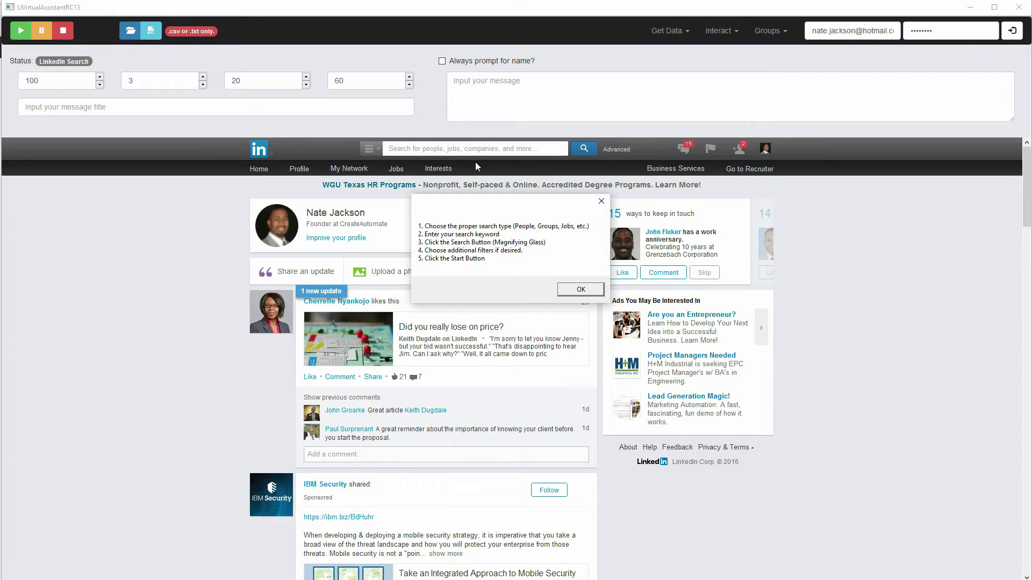
# - Close the instructions, reactivate LinkedIn Search mode, then dismiss the instructions dialog
pyautogui.click(601, 201)
pyautogui.click(667, 32)
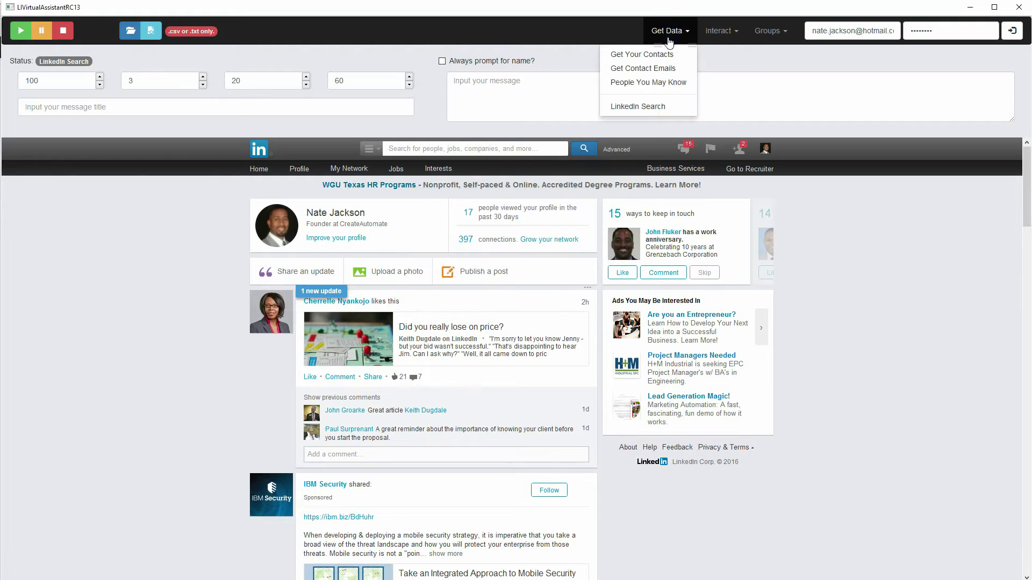
pyautogui.click(638, 106)
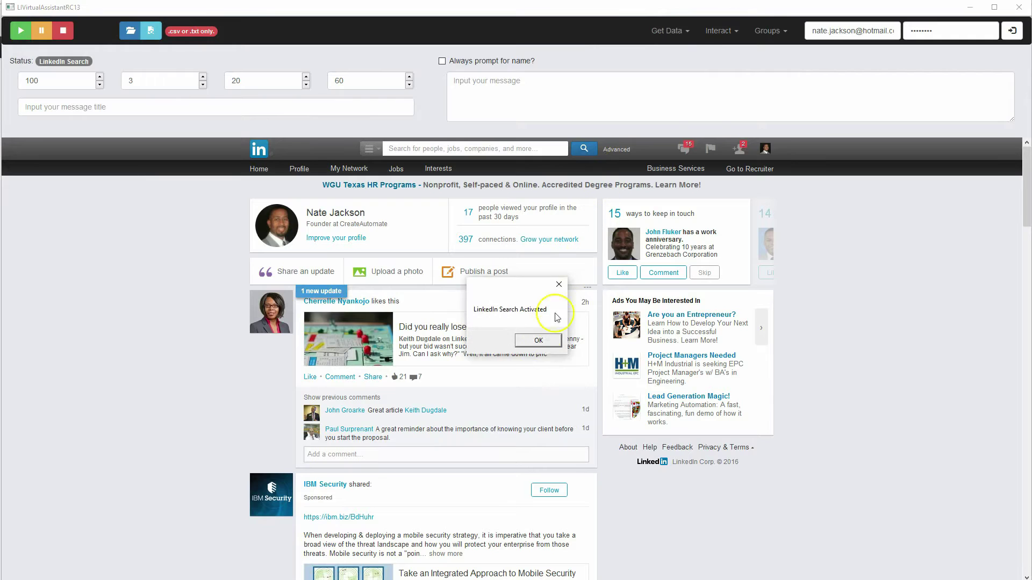
pyautogui.click(531, 342)
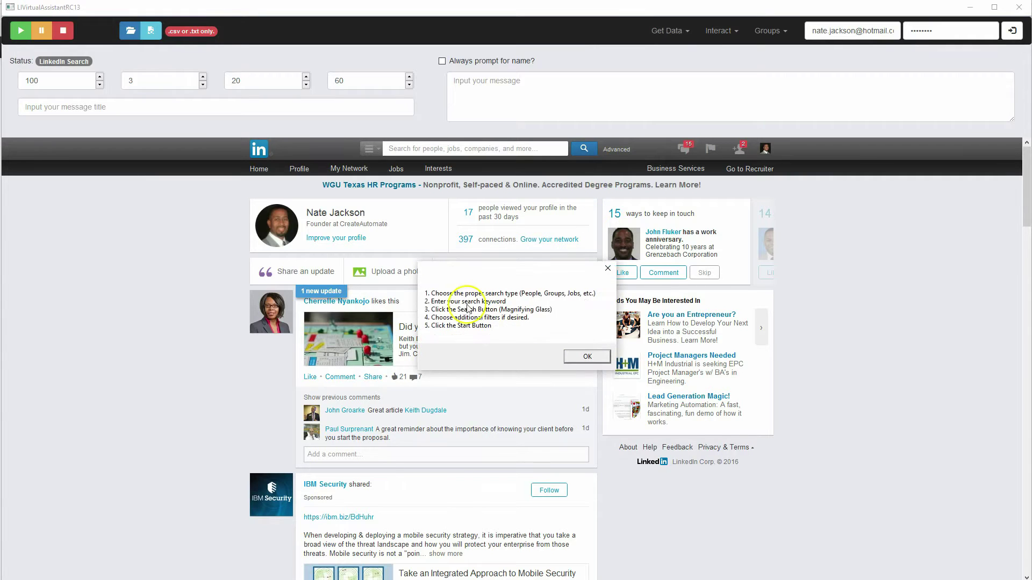
pyautogui.moveTo(471, 270); pyautogui.dragTo(428, 225)
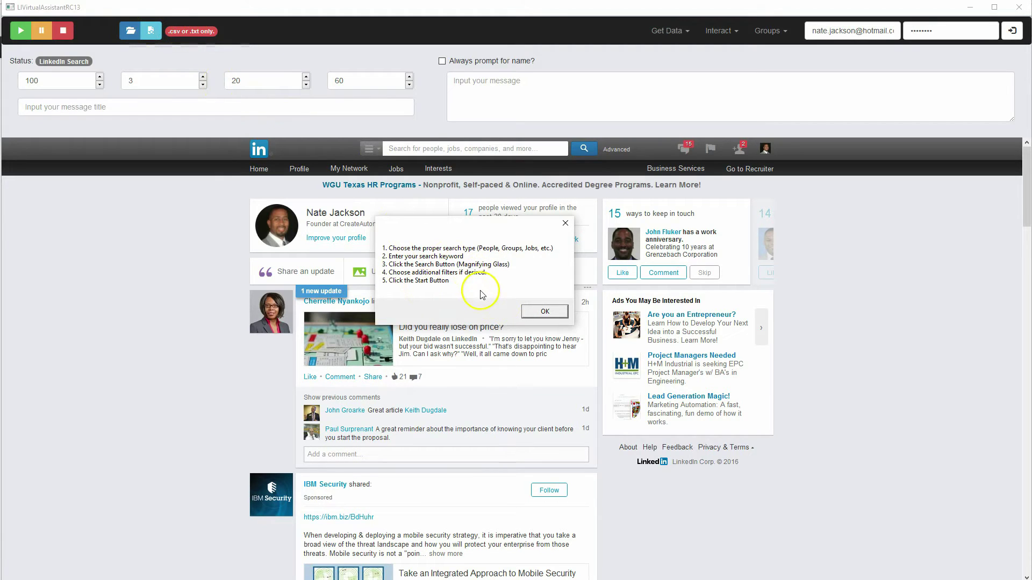
pyautogui.click(543, 311)
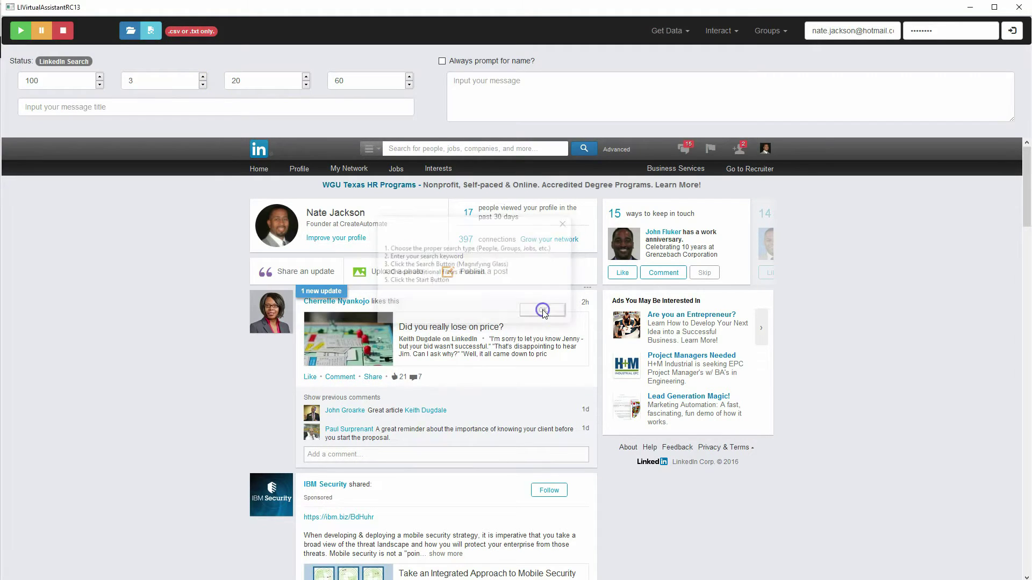
# - Set the search category to People and enter 'engineer' in the search box
pyautogui.click(372, 150)
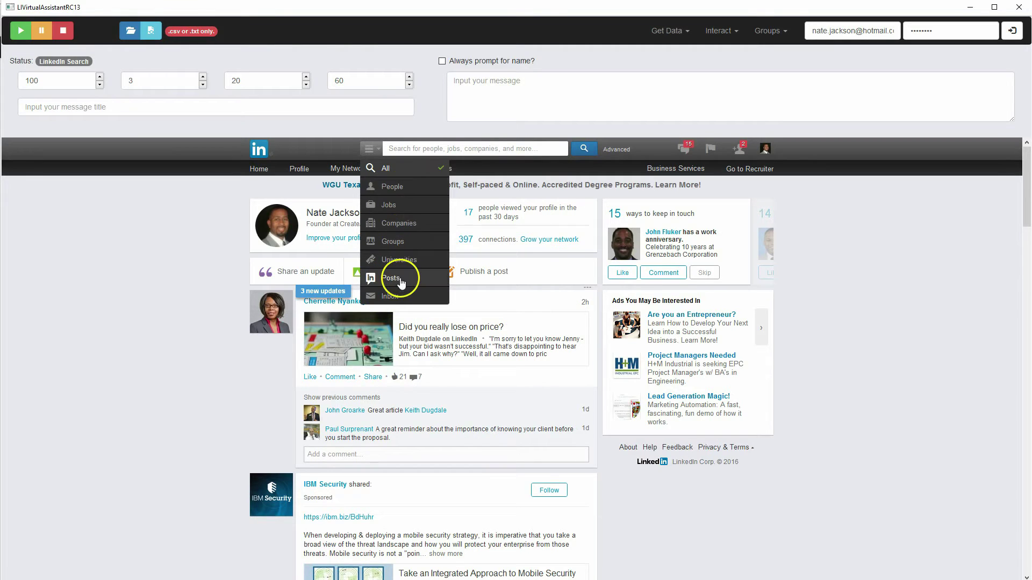
pyautogui.click(396, 189)
pyautogui.click(427, 153)
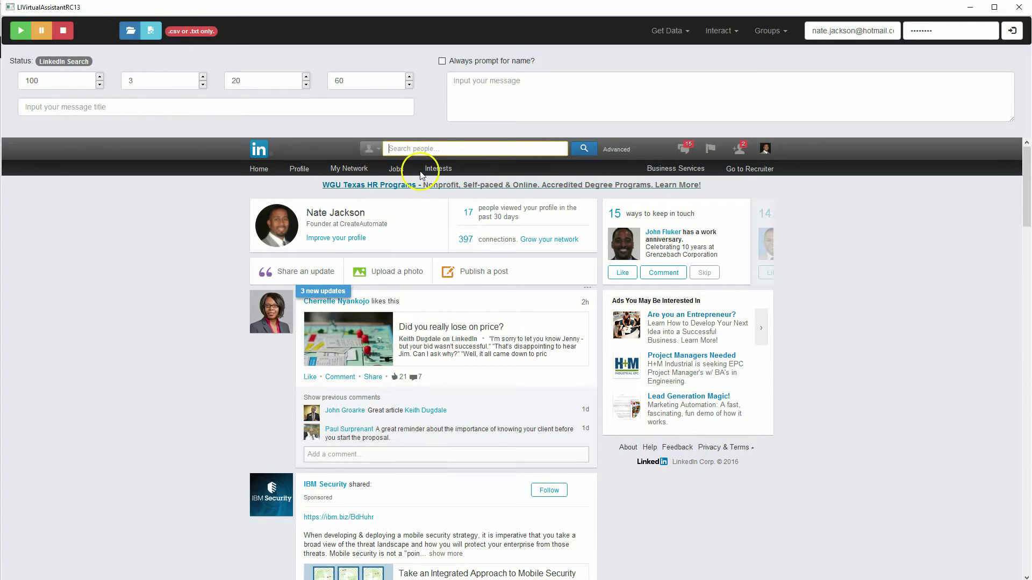
pyautogui.click(473, 149)
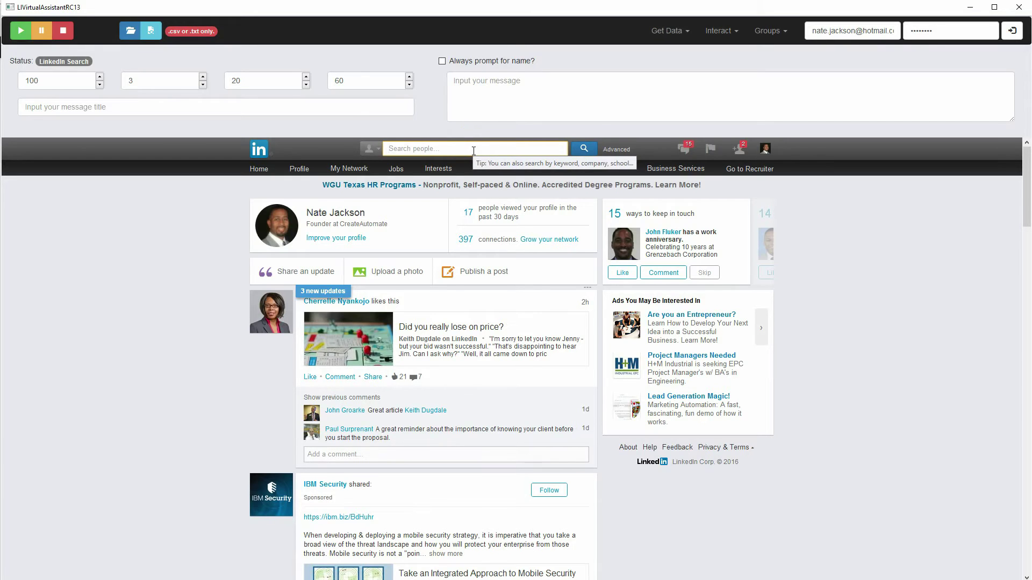
pyautogui.write('engine')
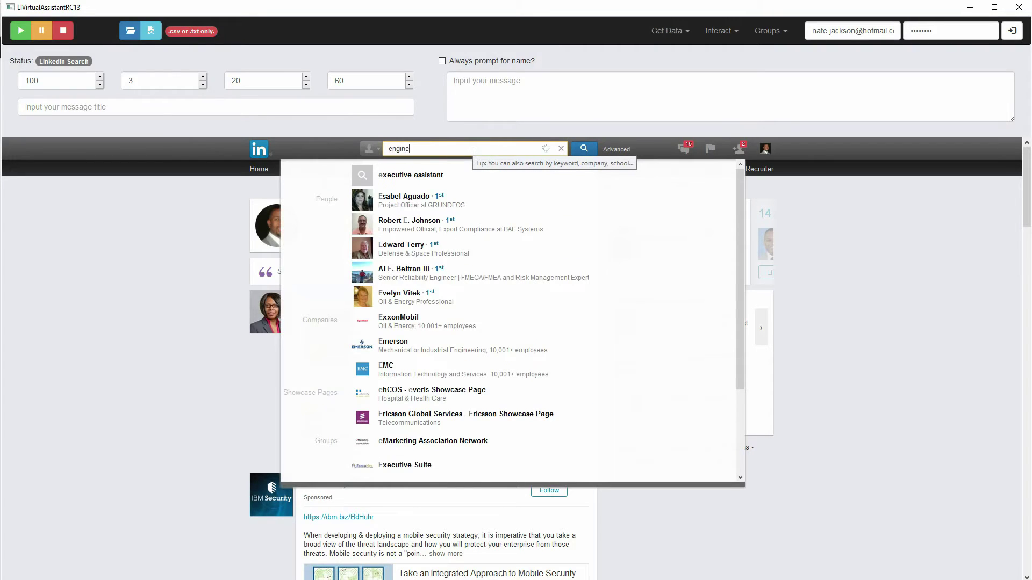
pyautogui.write('er')
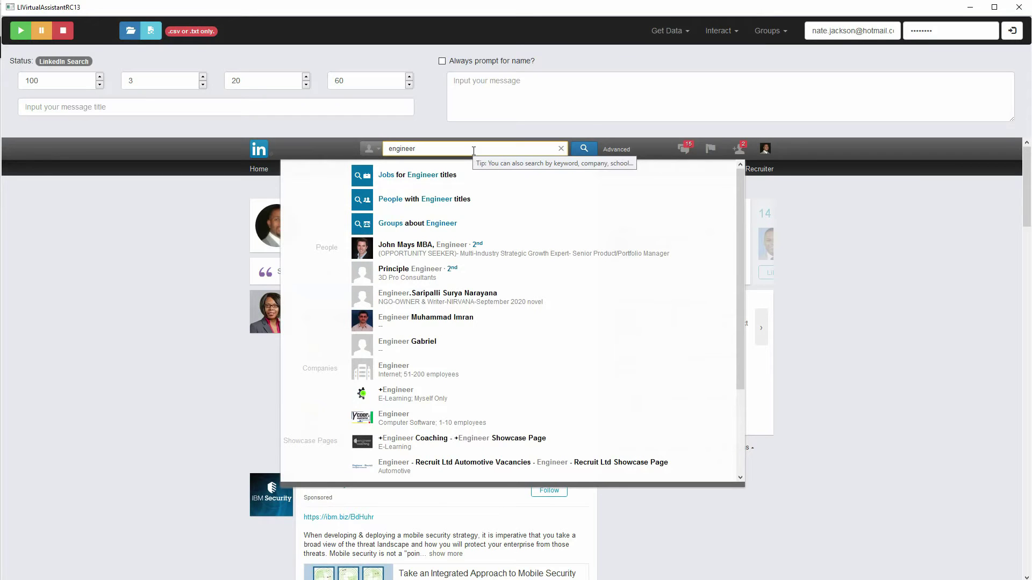
# - Run the People with Engineer titles search and scroll through its 13,502,189 results
pyautogui.click(463, 199)
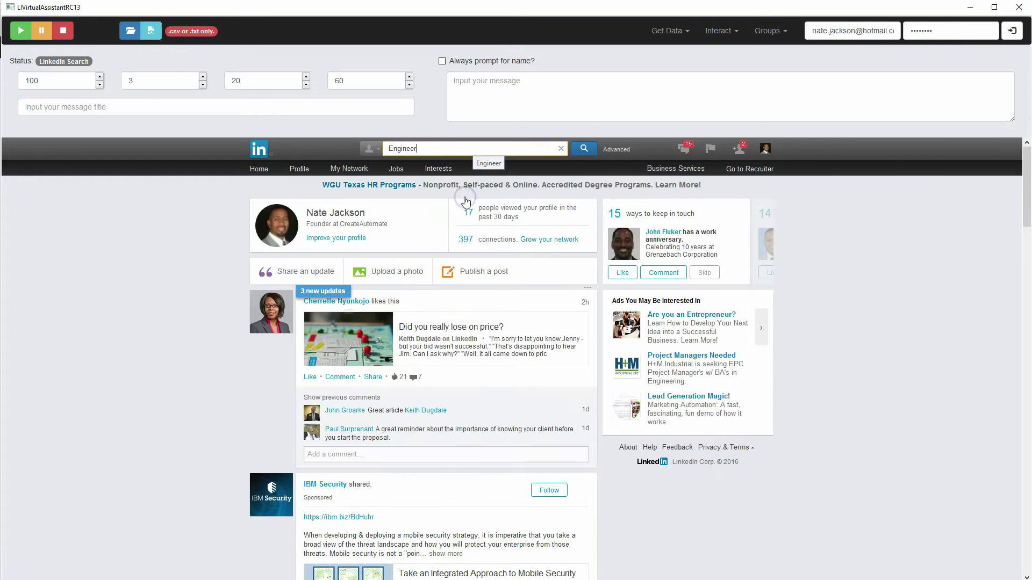
pyautogui.click(584, 149)
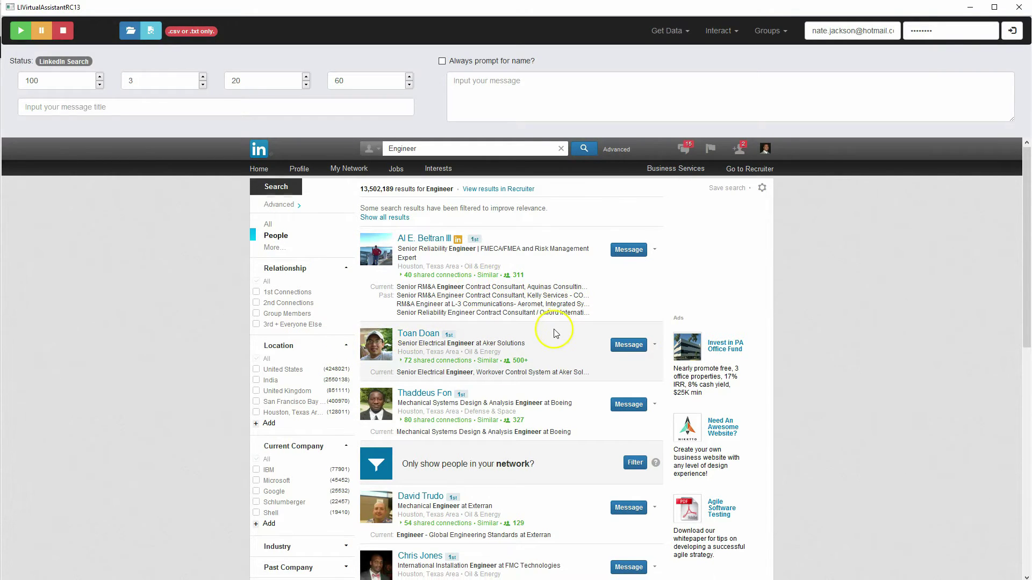
pyautogui.scroll(-10, 559, 329)
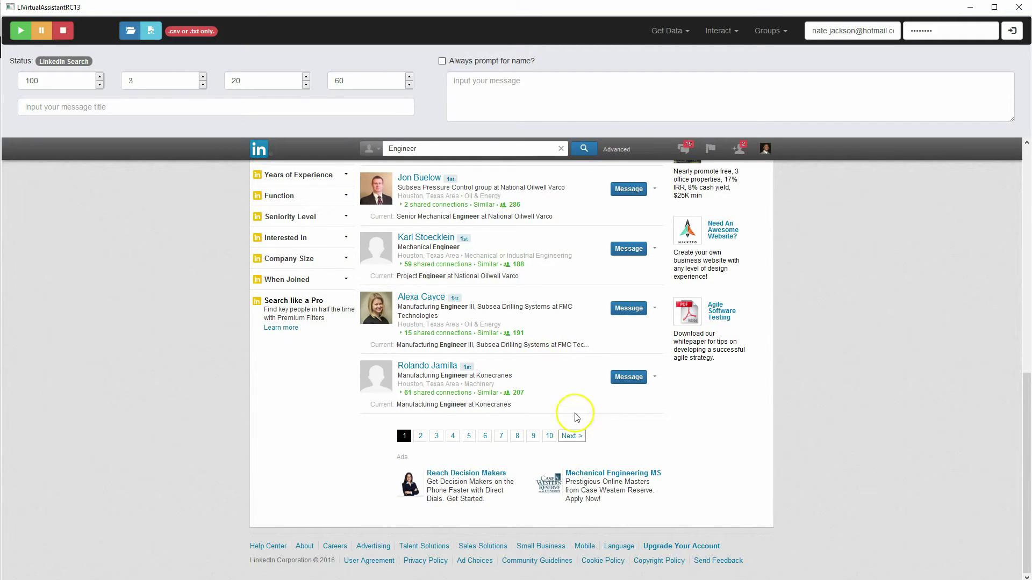
pyautogui.scroll(5, 575, 365)
pyautogui.scroll(3, 576, 367)
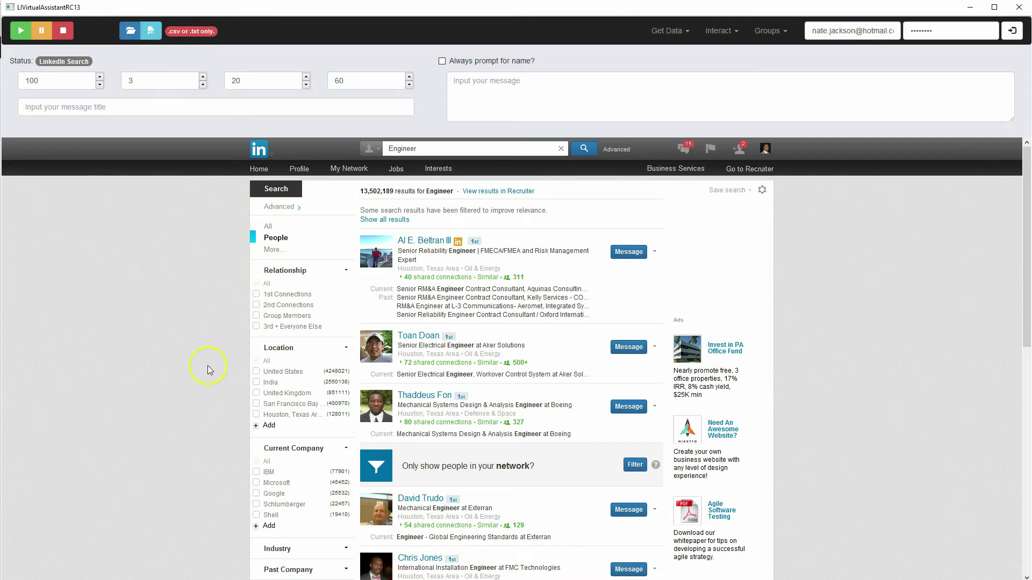
pyautogui.scroll(-5, 202, 372)
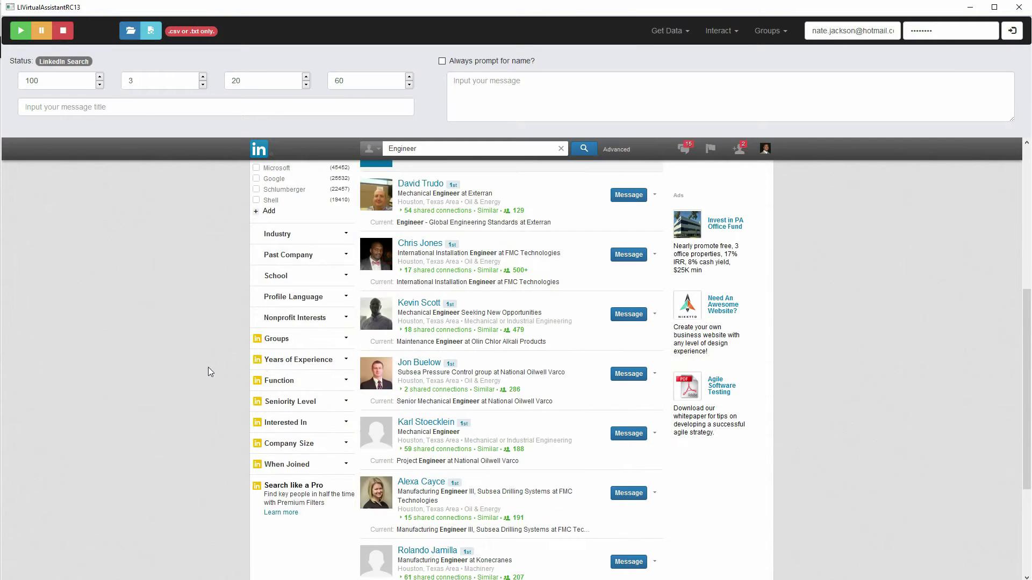
pyautogui.scroll(5, 209, 371)
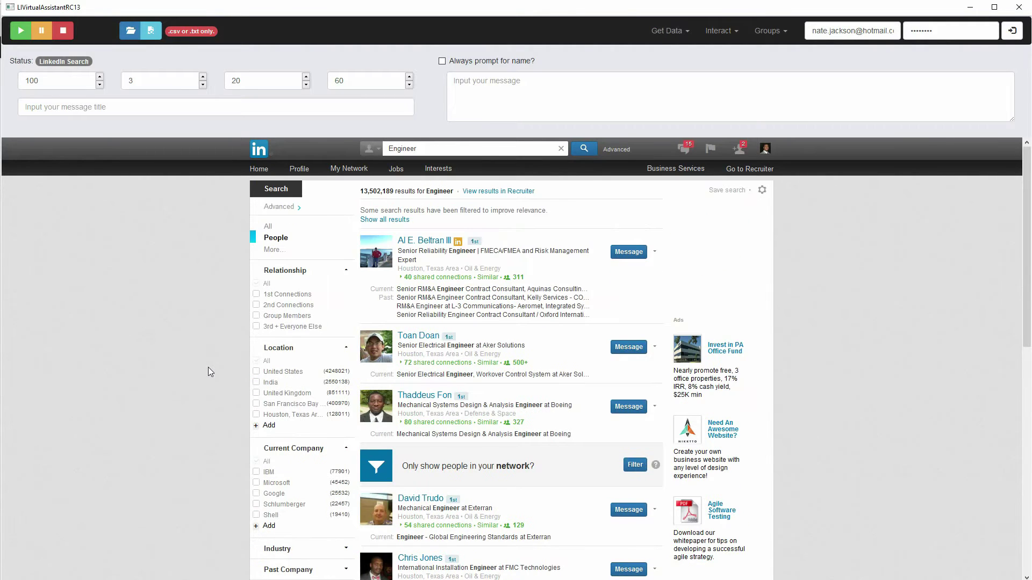
# - Set the Relationship filter to only 3rd + Everyone Else, giving 13,465,320 results
pyautogui.click(256, 306)
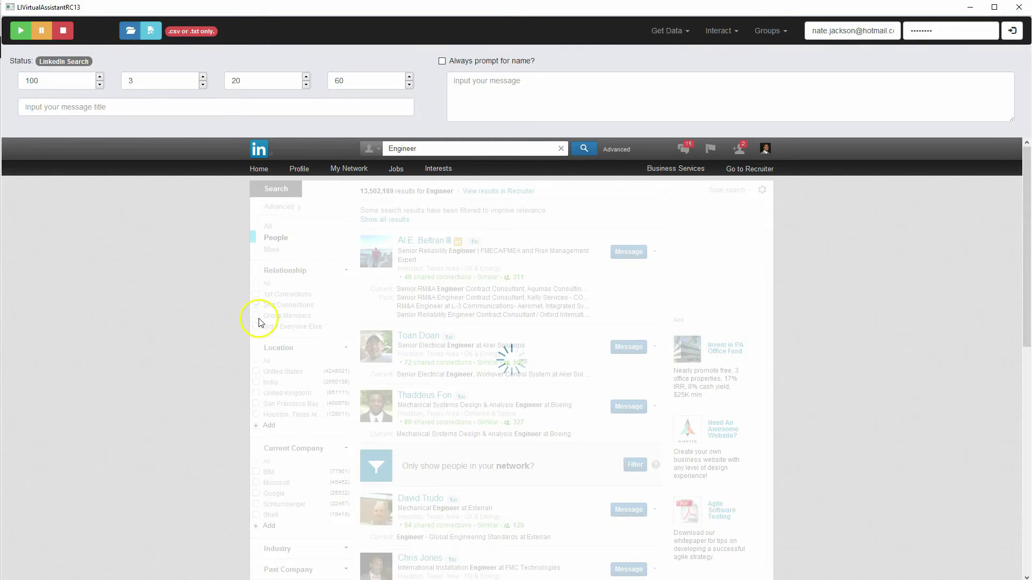
pyautogui.click(257, 328)
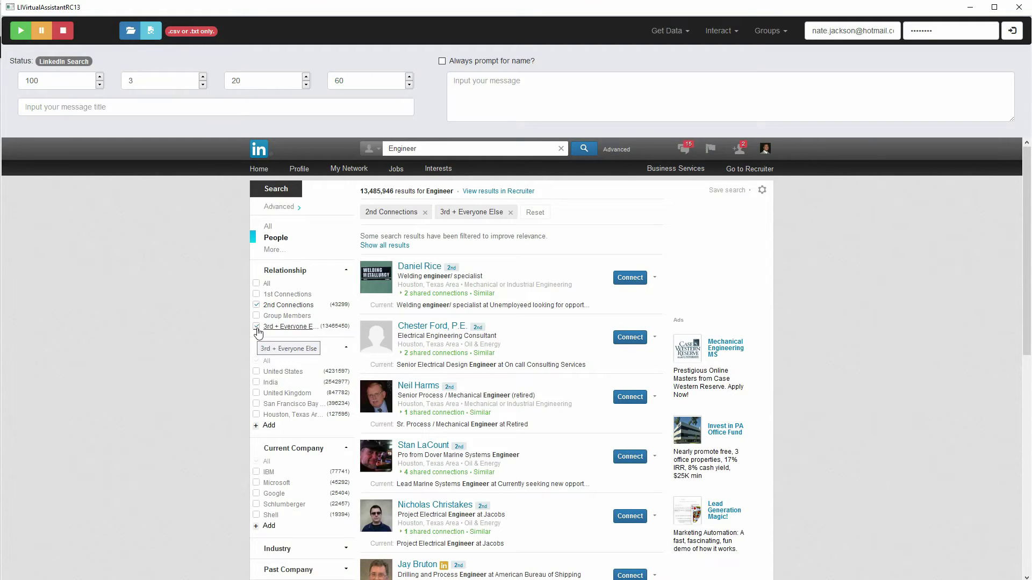
pyautogui.click(256, 316)
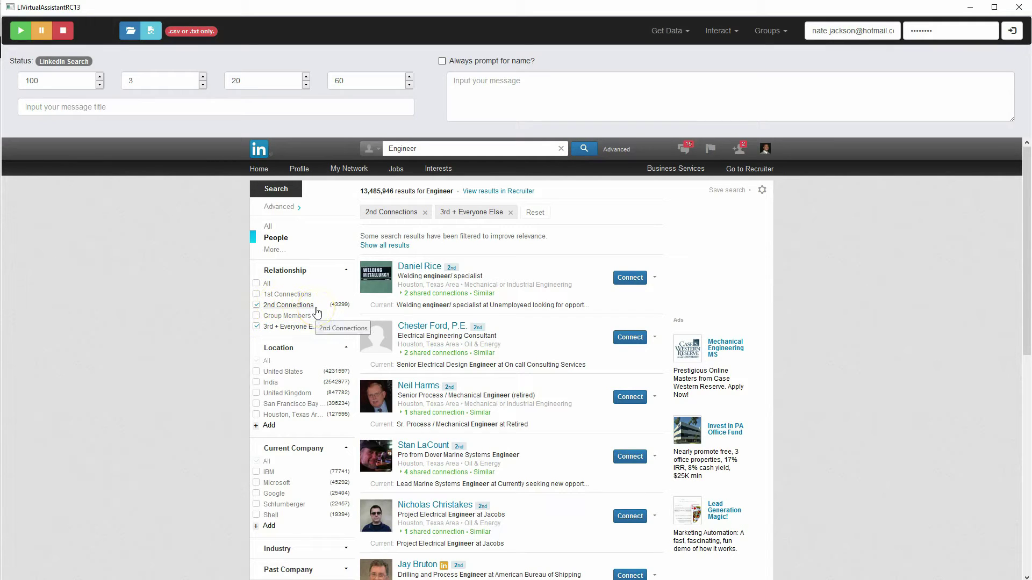
pyautogui.click(255, 294)
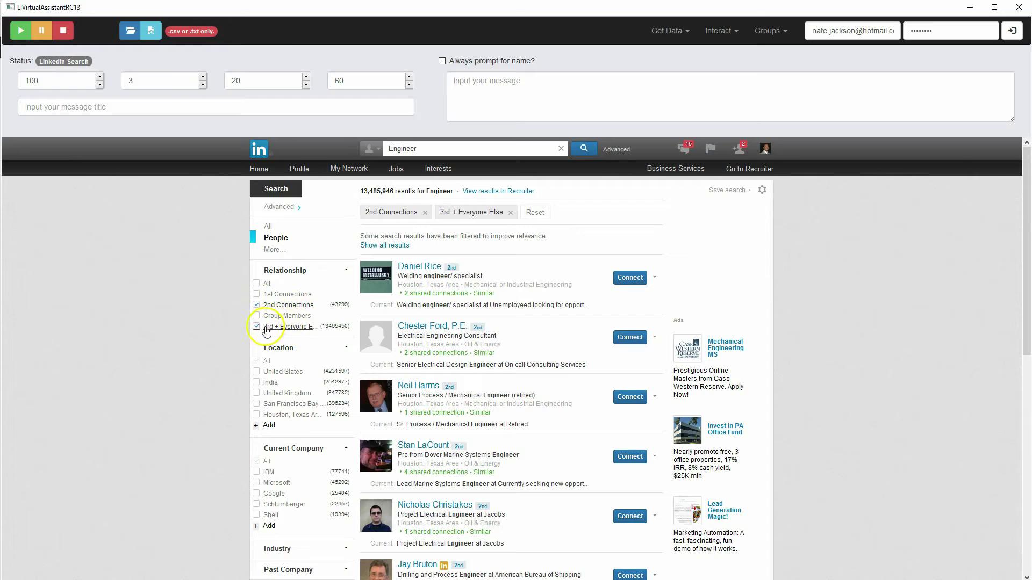
pyautogui.click(258, 306)
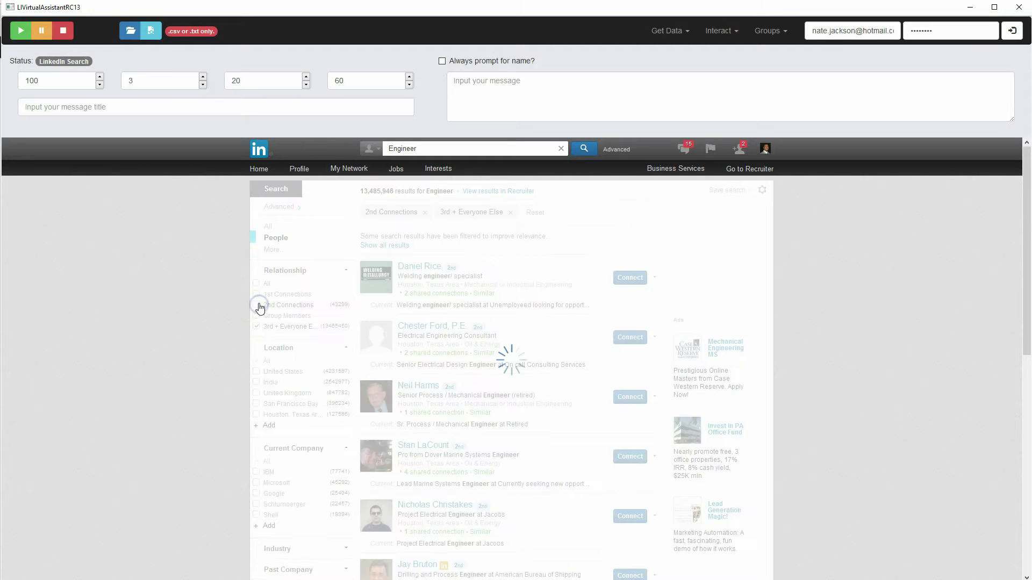
pyautogui.click(296, 297)
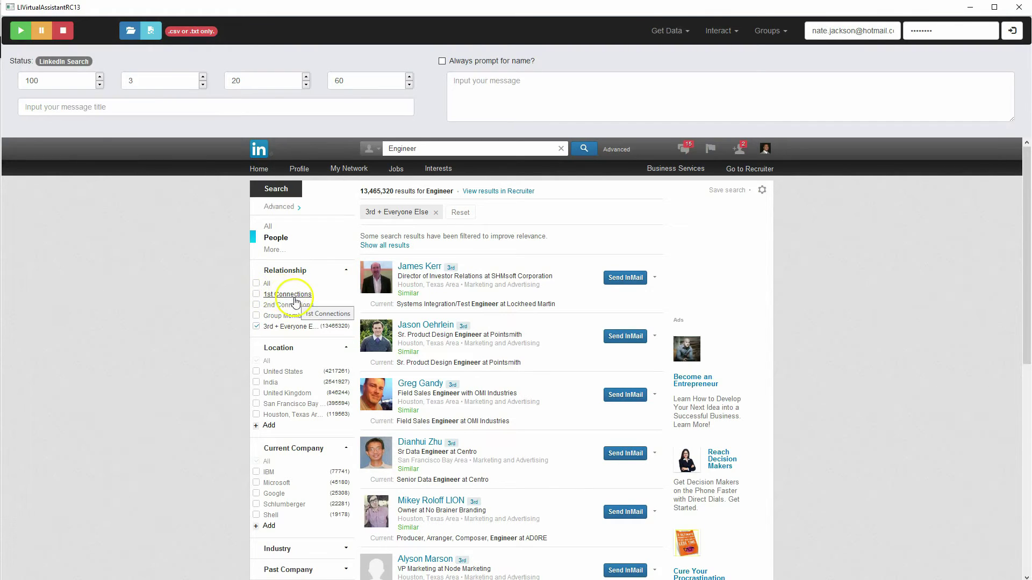
# - Try the 1st Connections and Houston, Texas Area filters, then remove Houston
pyautogui.click(257, 296)
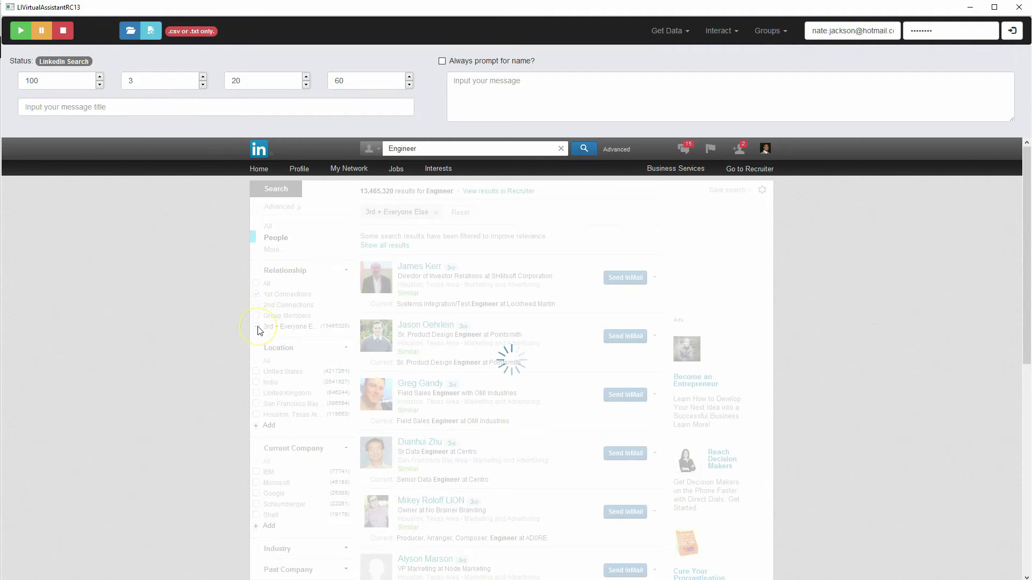
pyautogui.click(257, 327)
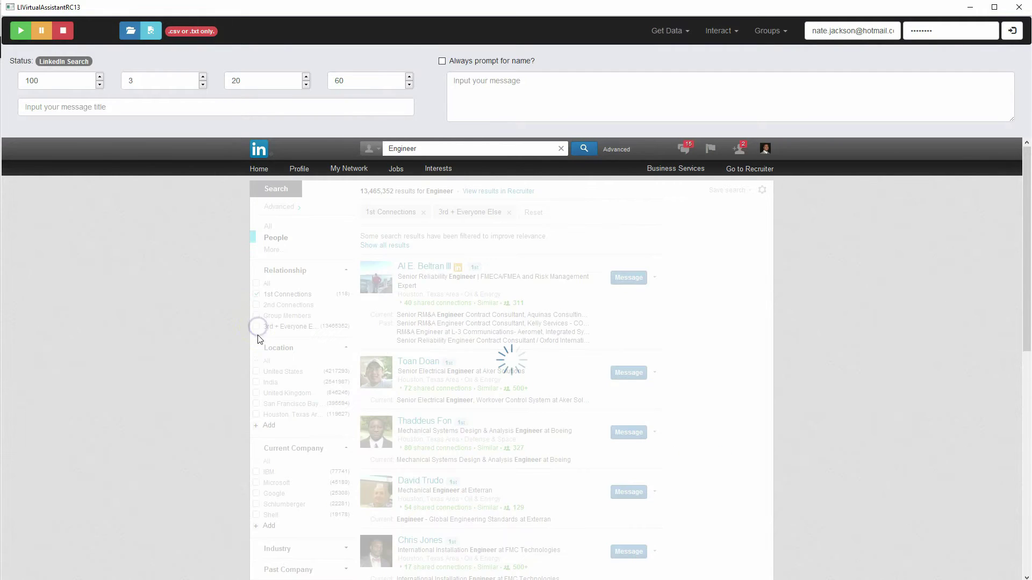
pyautogui.click(259, 365)
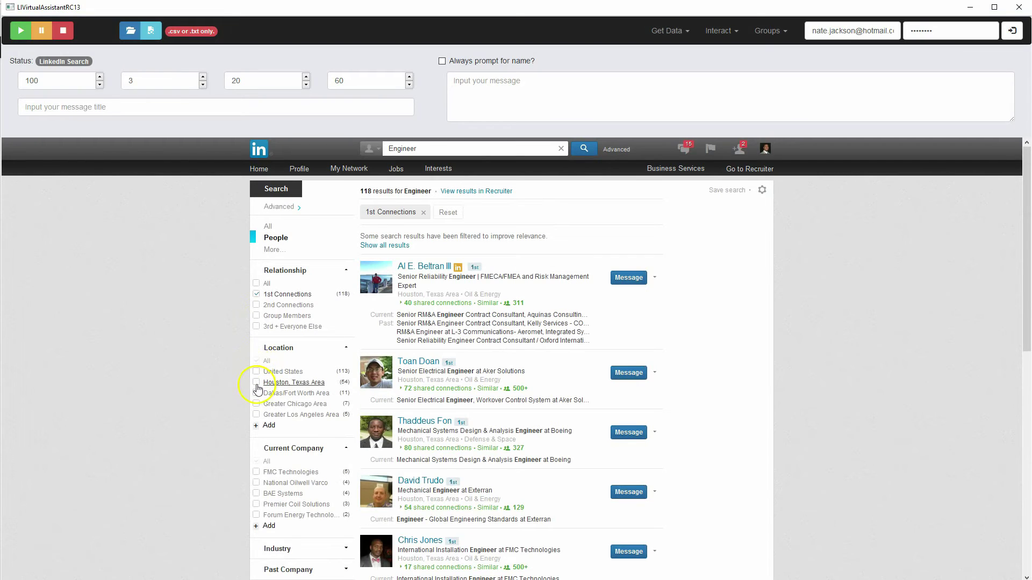
pyautogui.click(257, 386)
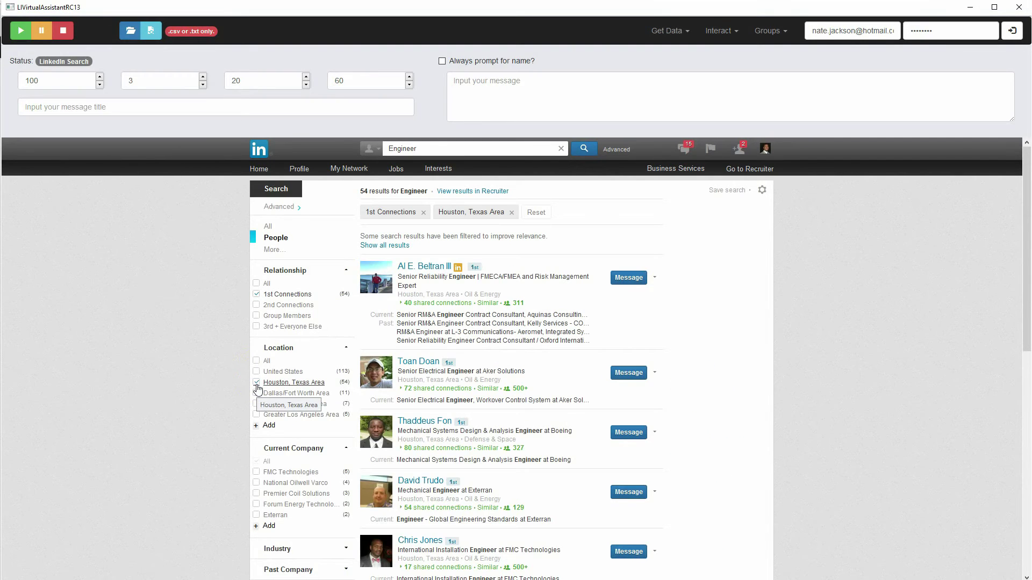
pyautogui.click(256, 382)
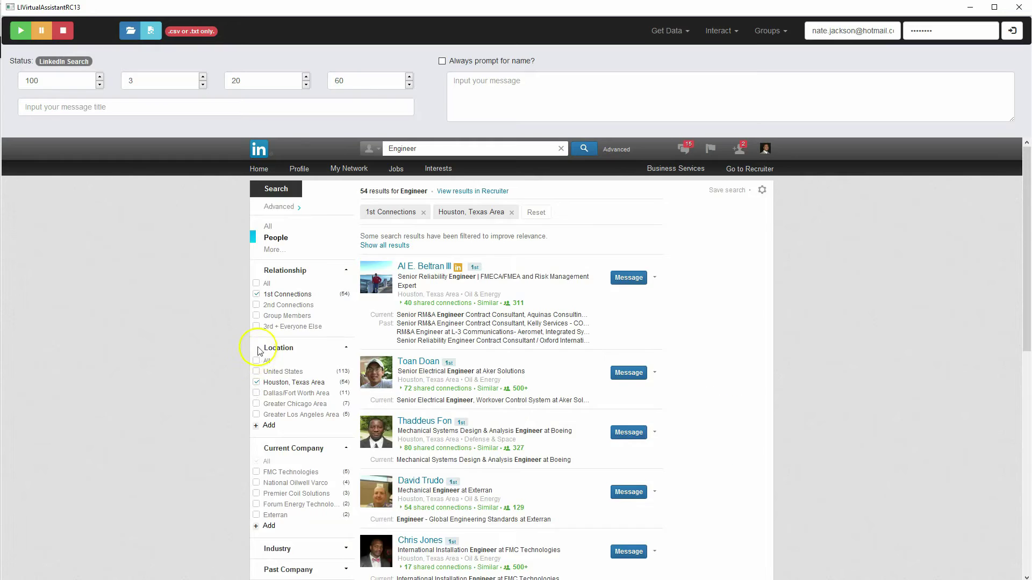
# - Restore the Relationship filter to 2nd Connections plus 3rd + Everyone Else (13,485,849 results)
pyautogui.click(257, 295)
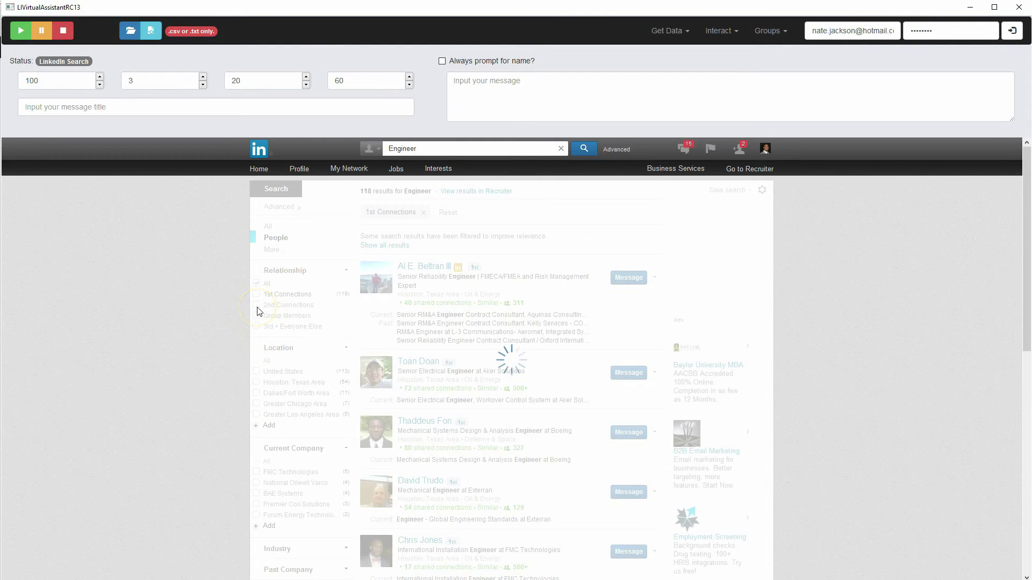
pyautogui.click(257, 306)
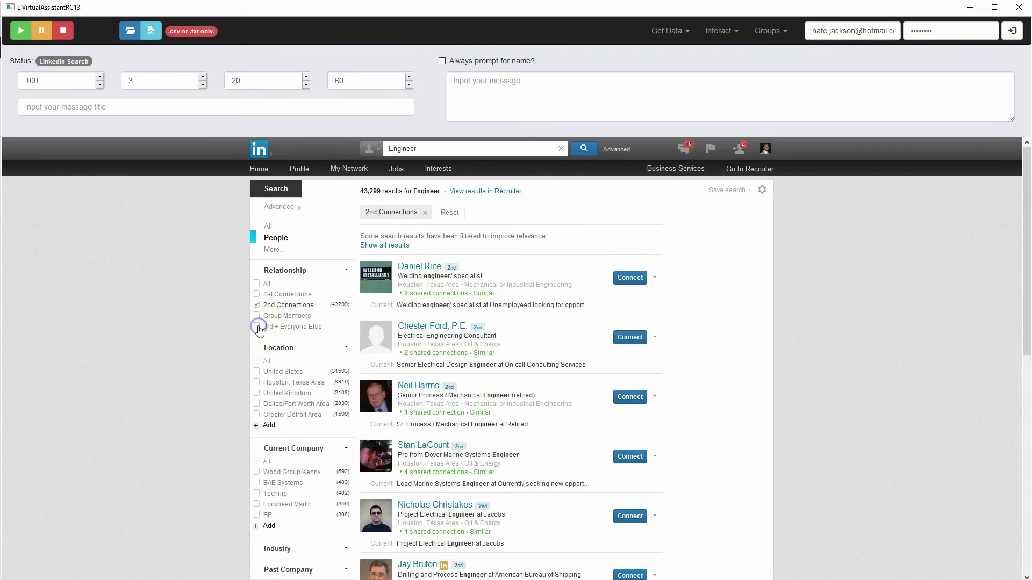
pyautogui.click(258, 328)
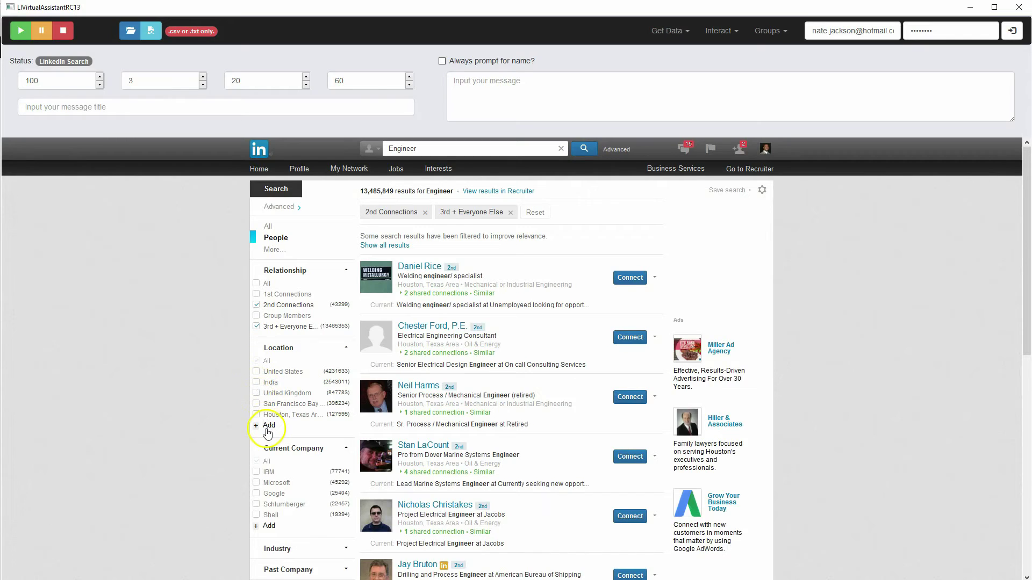
# - Expand the Industry, Past Company and School filter lists in the sidebar
pyautogui.scroll(-2, 263, 435)
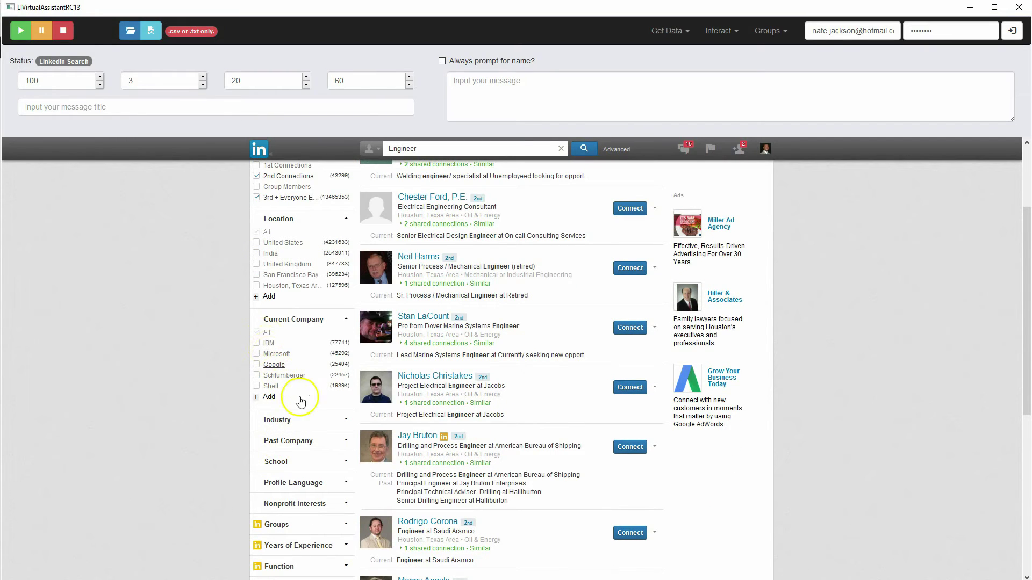
pyautogui.click(341, 421)
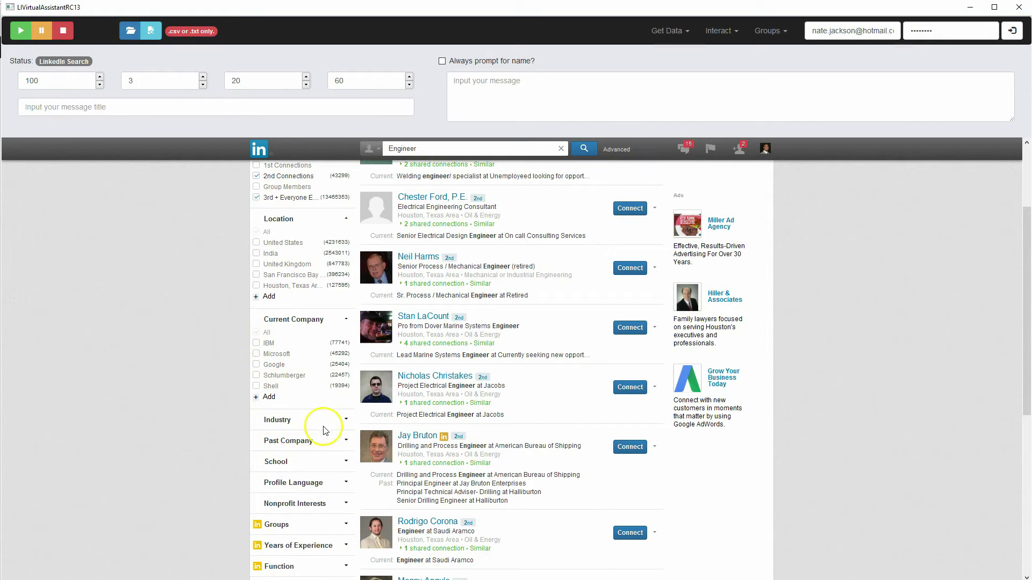
pyautogui.click(343, 421)
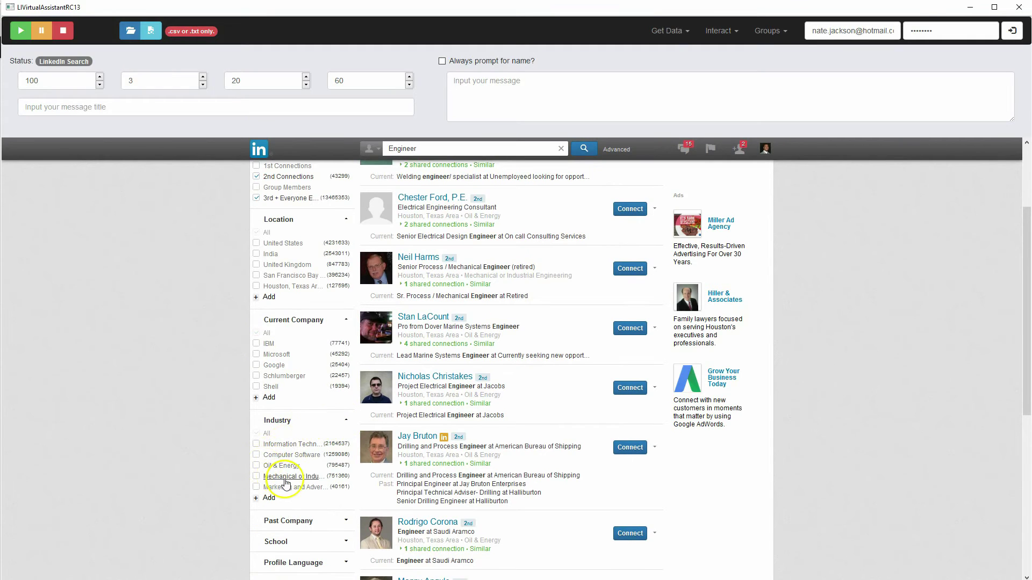
pyautogui.scroll(-2, 344, 462)
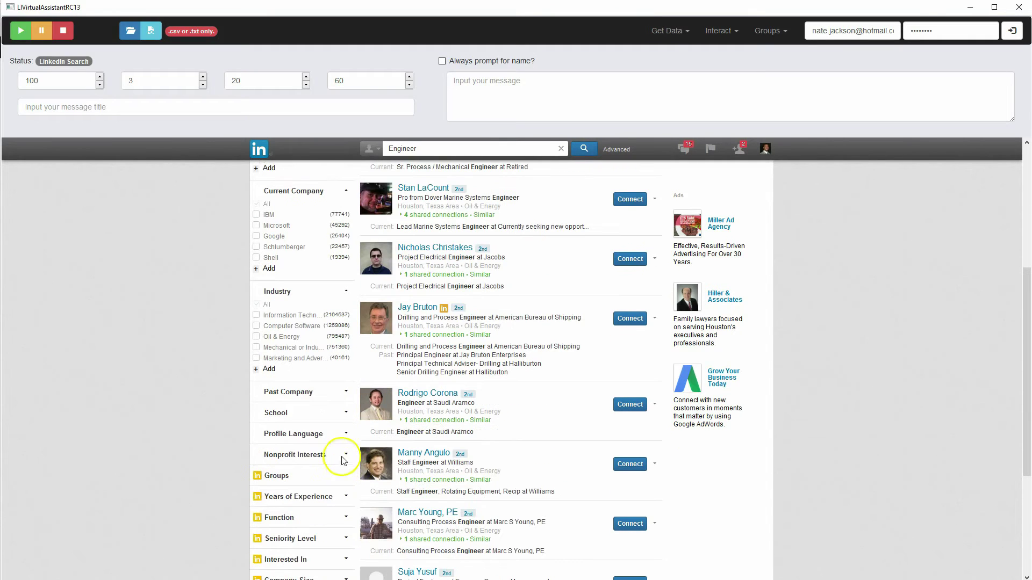
pyautogui.click(344, 391)
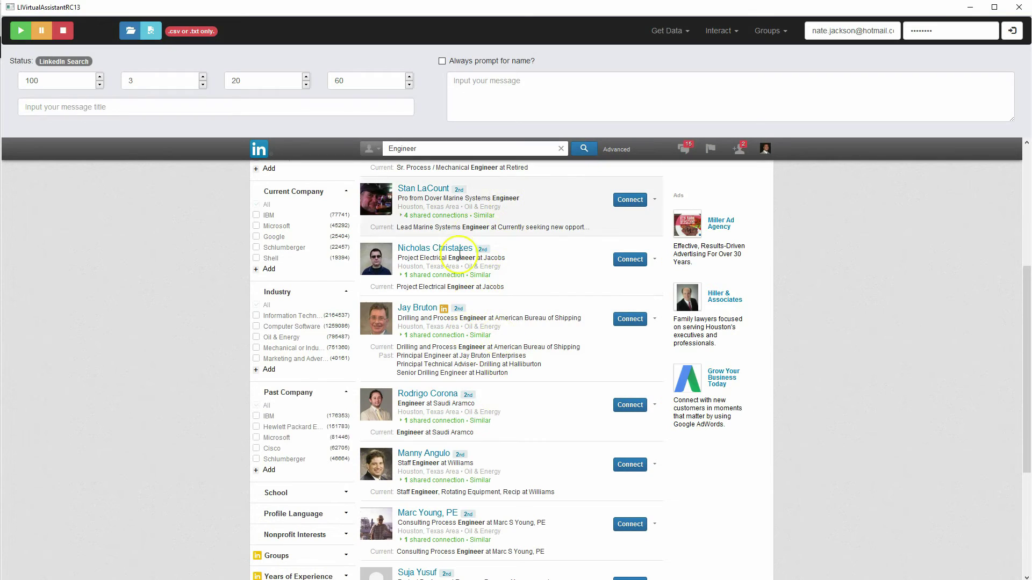
pyautogui.scroll(-3, 334, 417)
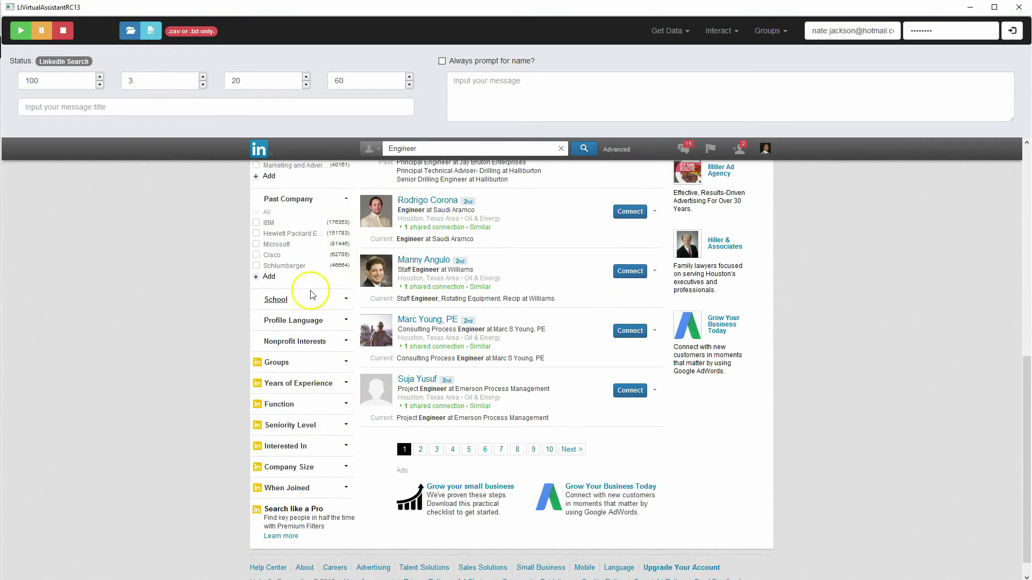
pyautogui.click(343, 300)
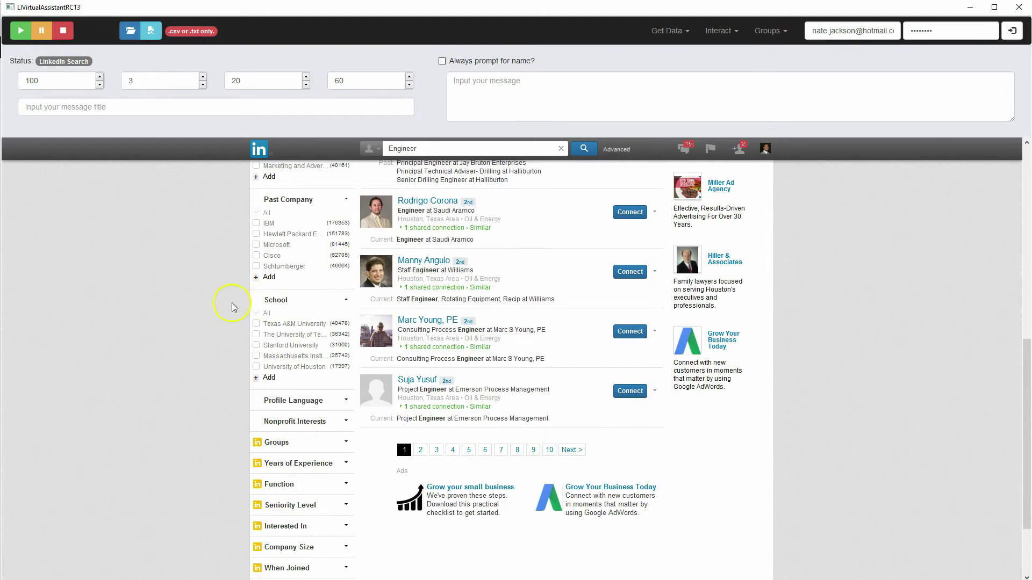
pyautogui.scroll(9, 231, 302)
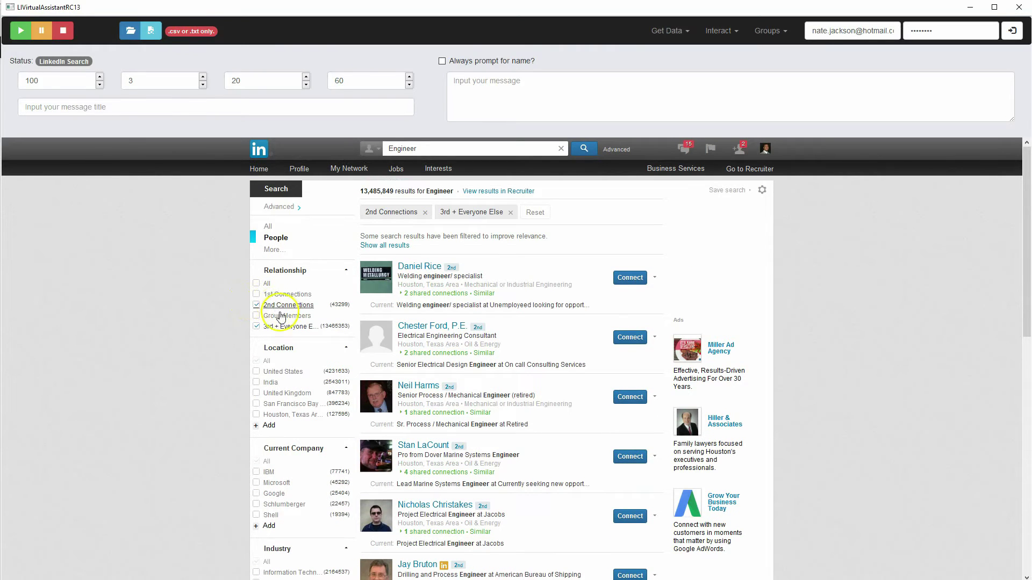
pyautogui.scroll(-8, 281, 329)
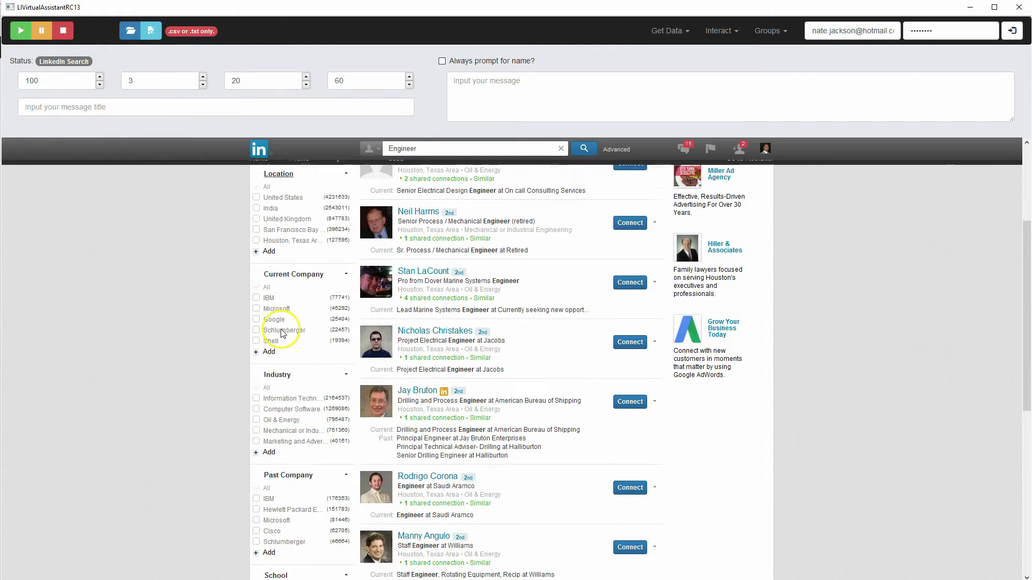
pyautogui.scroll(-2, 274, 376)
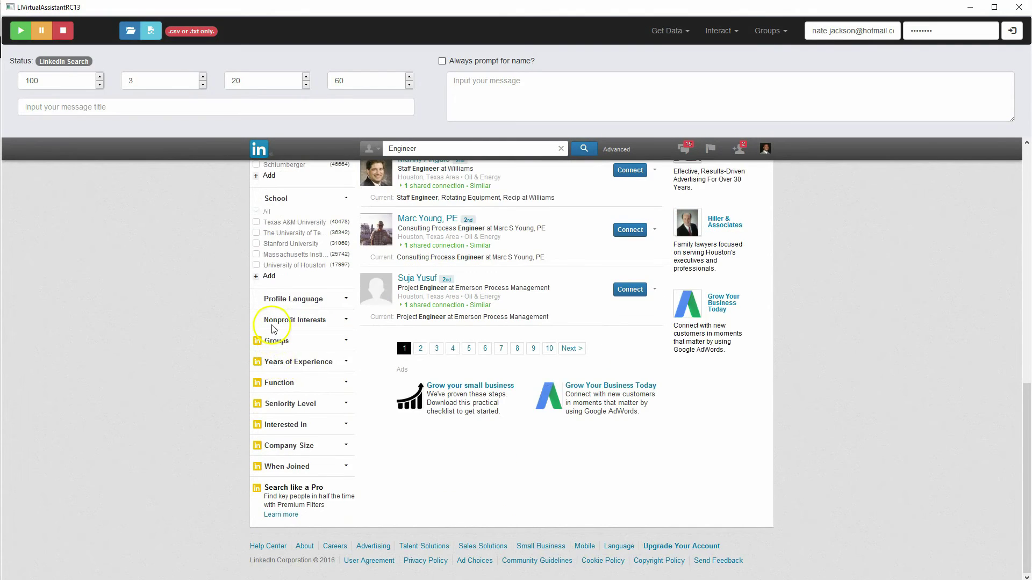
pyautogui.scroll(3, 267, 325)
# - Filter to Massachusetts Institute of Technology alumni in the Houston, Texas Area, leaving 467 results
pyautogui.click(257, 383)
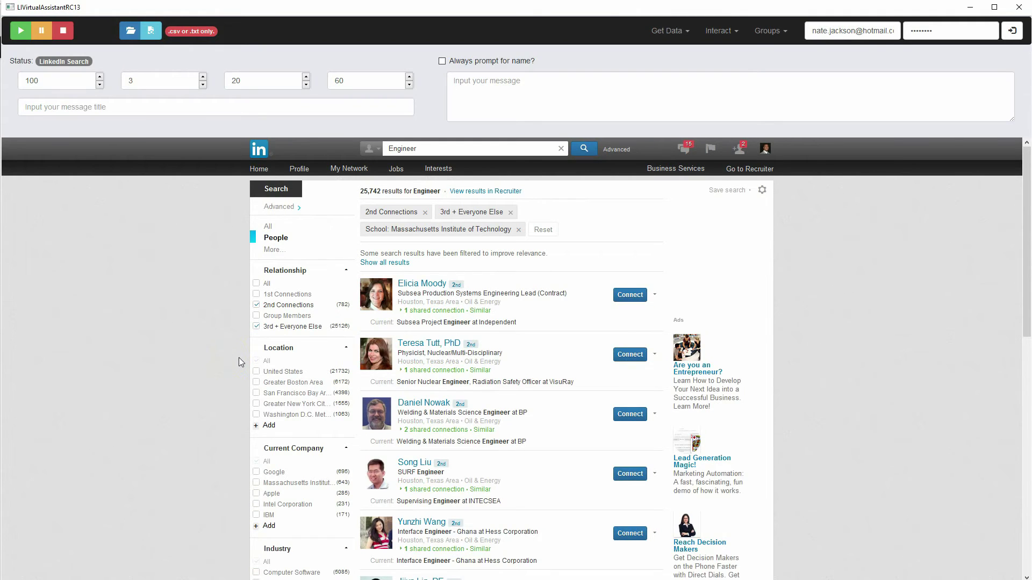
pyautogui.scroll(-1, 243, 358)
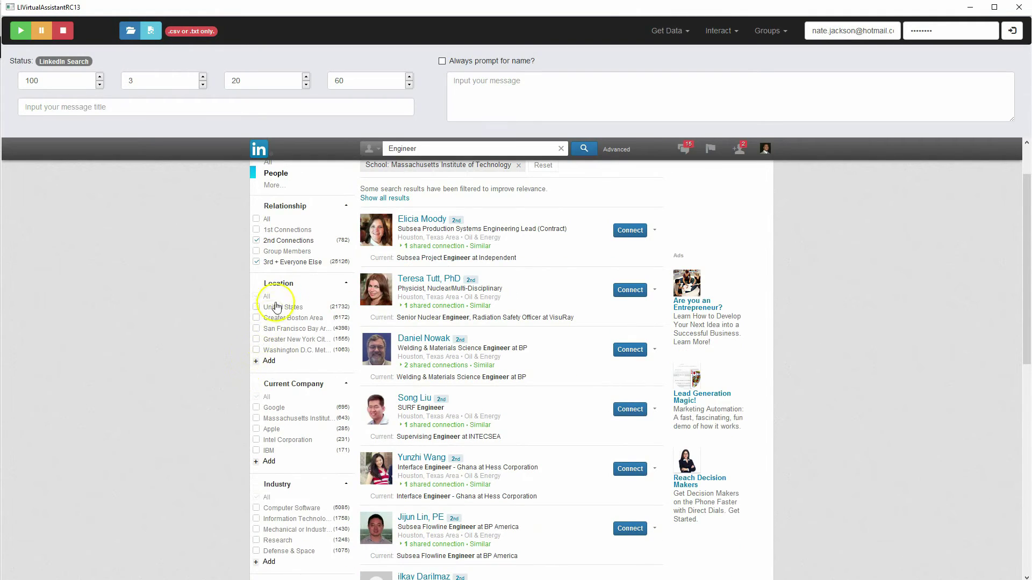
pyautogui.click(266, 362)
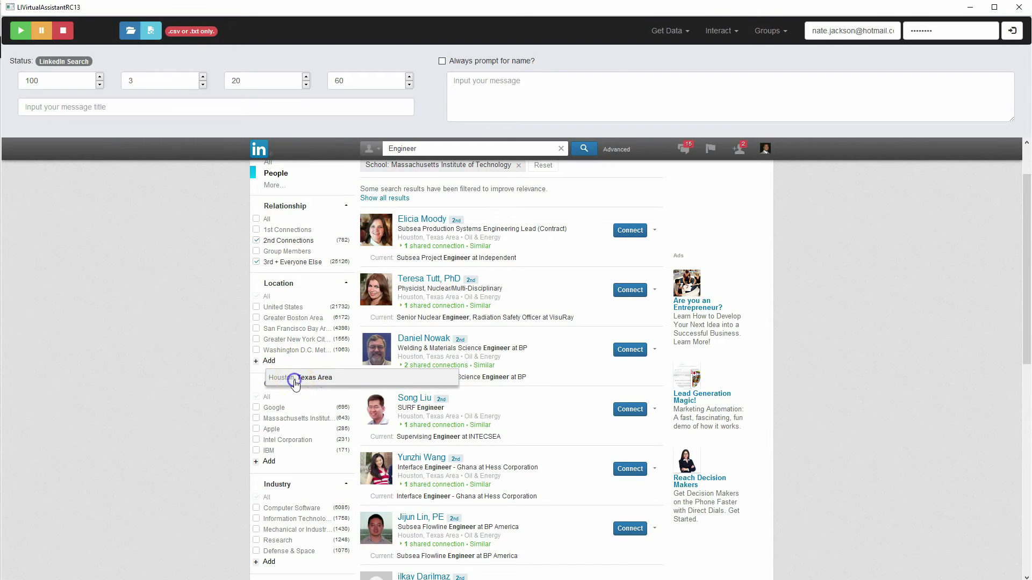
pyautogui.click(296, 376)
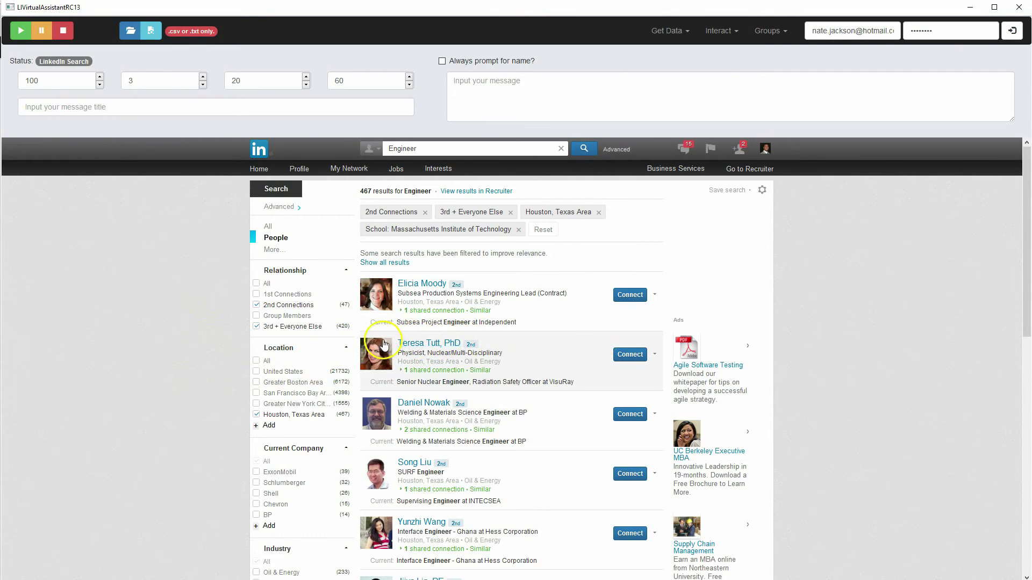
pyautogui.scroll(-4, 383, 344)
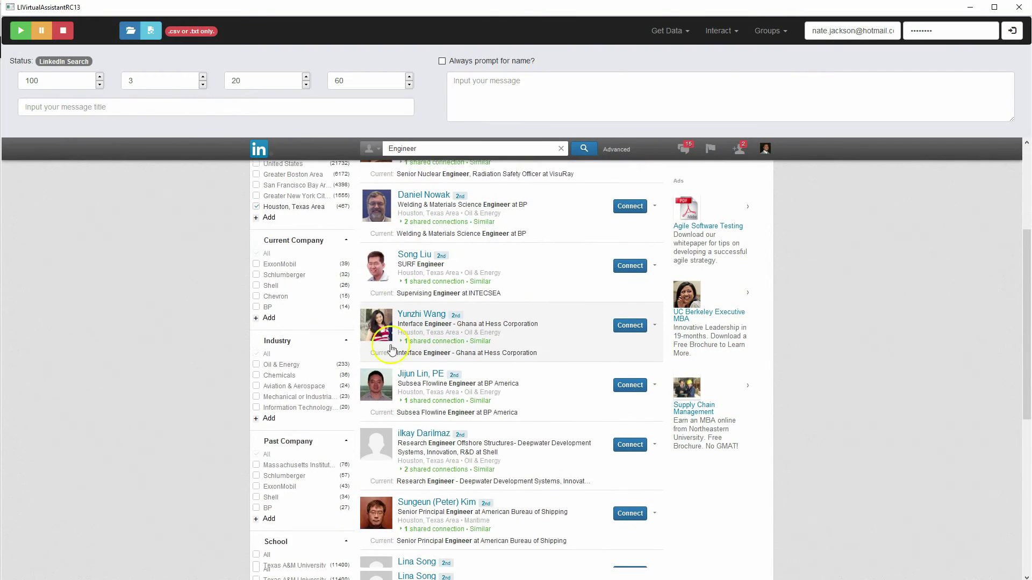
pyautogui.scroll(-6, 391, 349)
pyautogui.scroll(3, 520, 349)
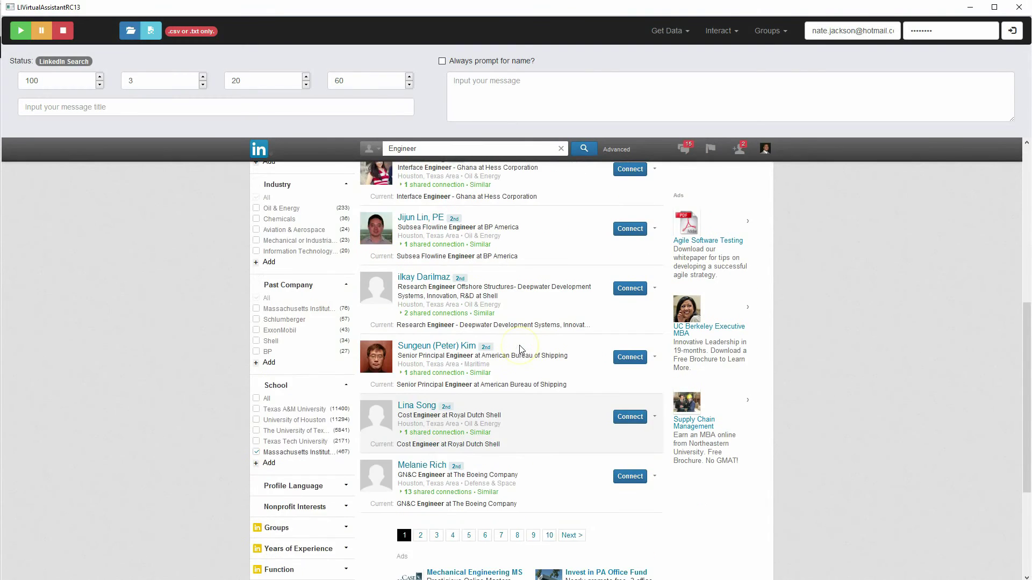
pyautogui.scroll(7, 520, 349)
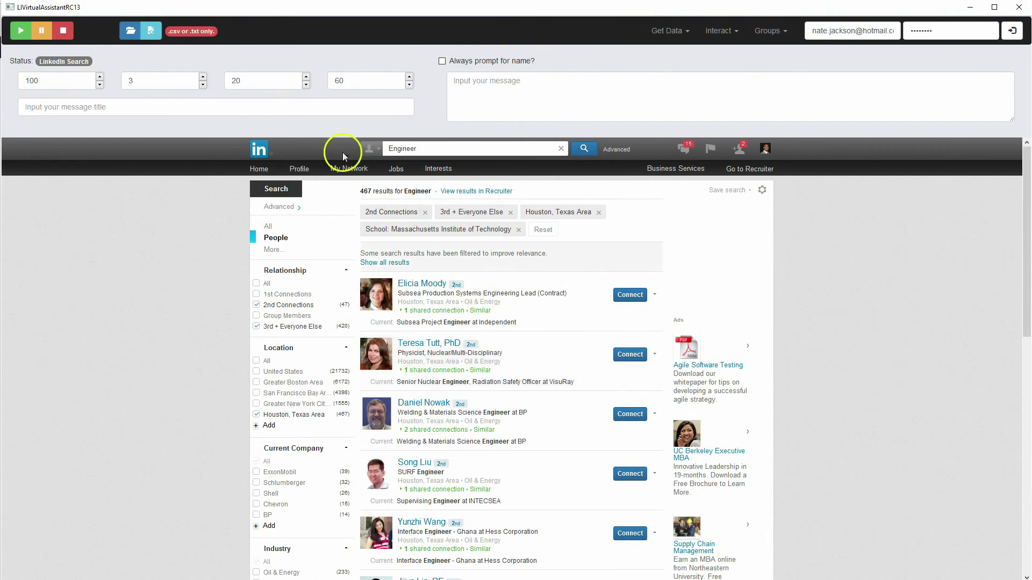
# - Set MITEngineersInHouston.csv on the Desktop as the output file for the results
pyautogui.click(152, 37)
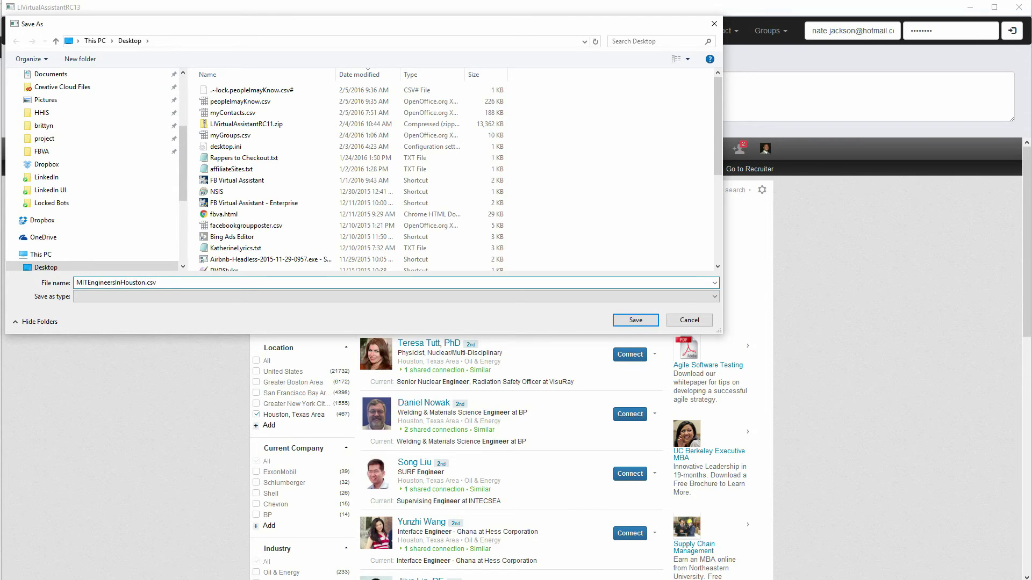
pyautogui.press('Return')
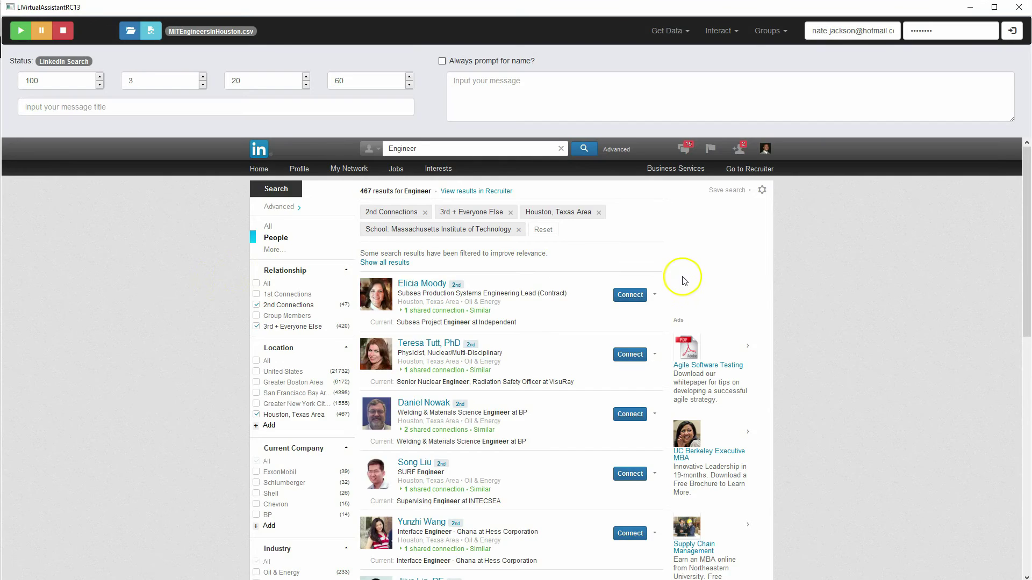
pyautogui.scroll(-7, 681, 277)
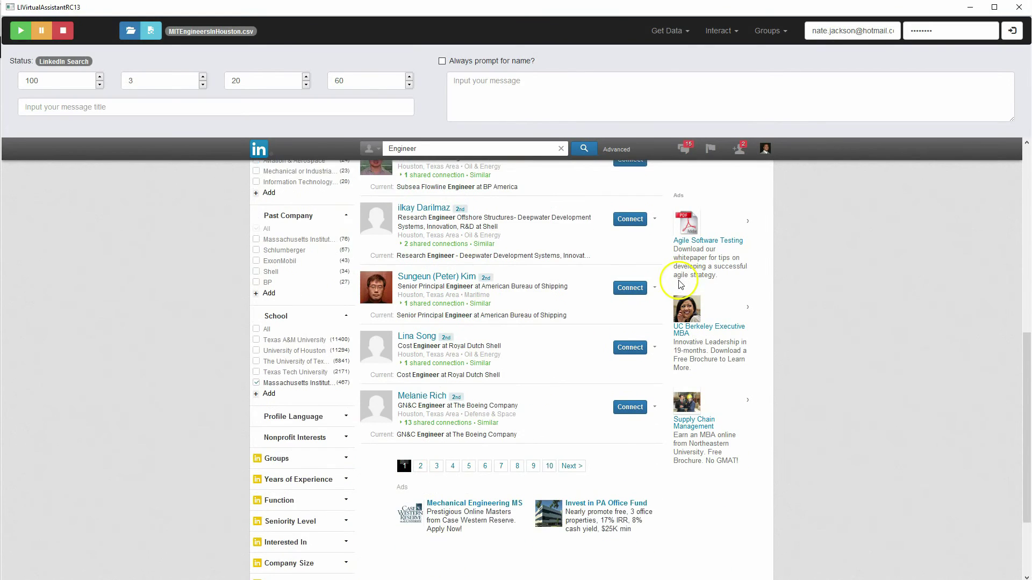
pyautogui.scroll(7, 672, 277)
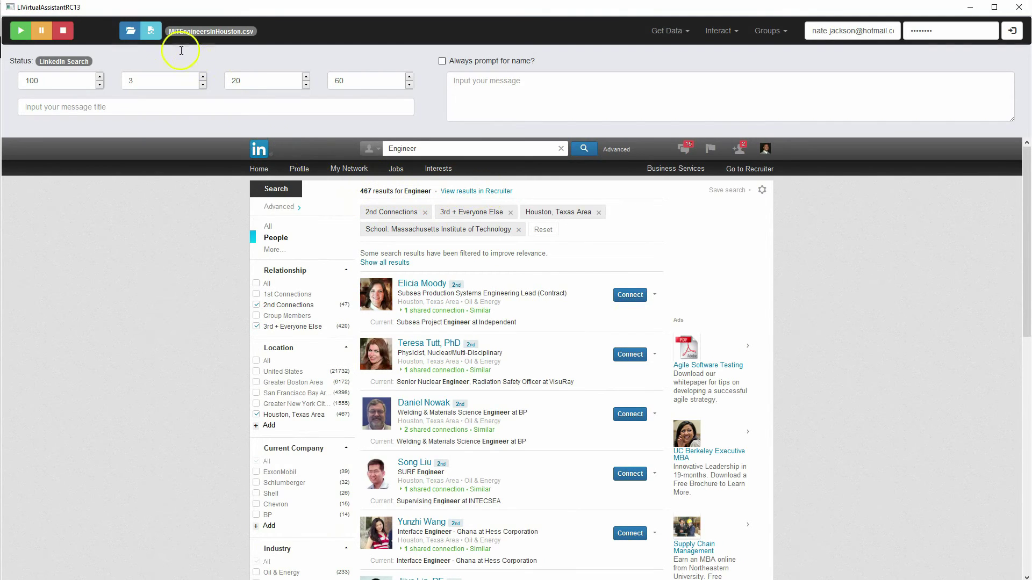
# - Start collecting the 467 results and dismiss the Done message
pyautogui.click(23, 42)
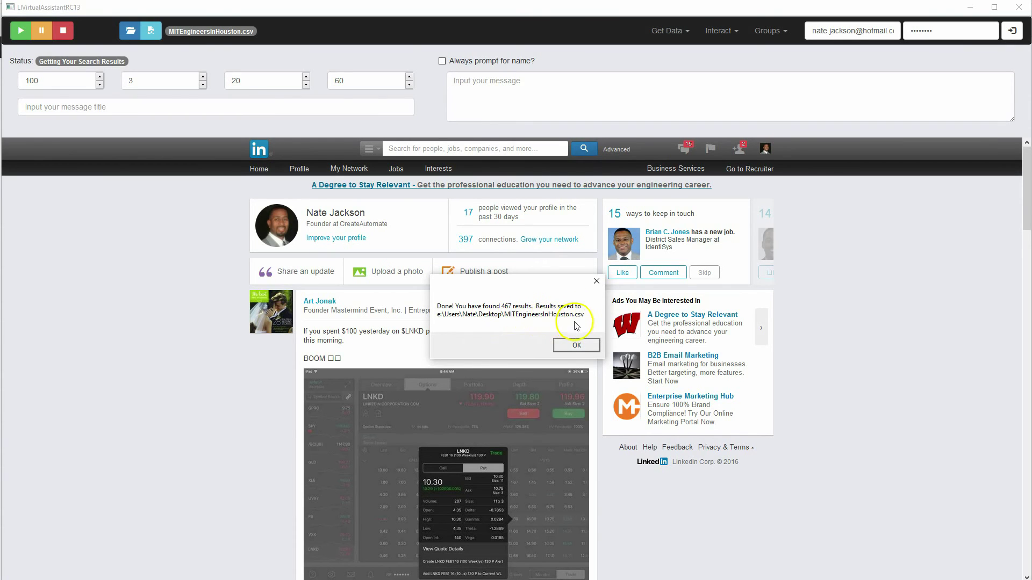
pyautogui.click(576, 346)
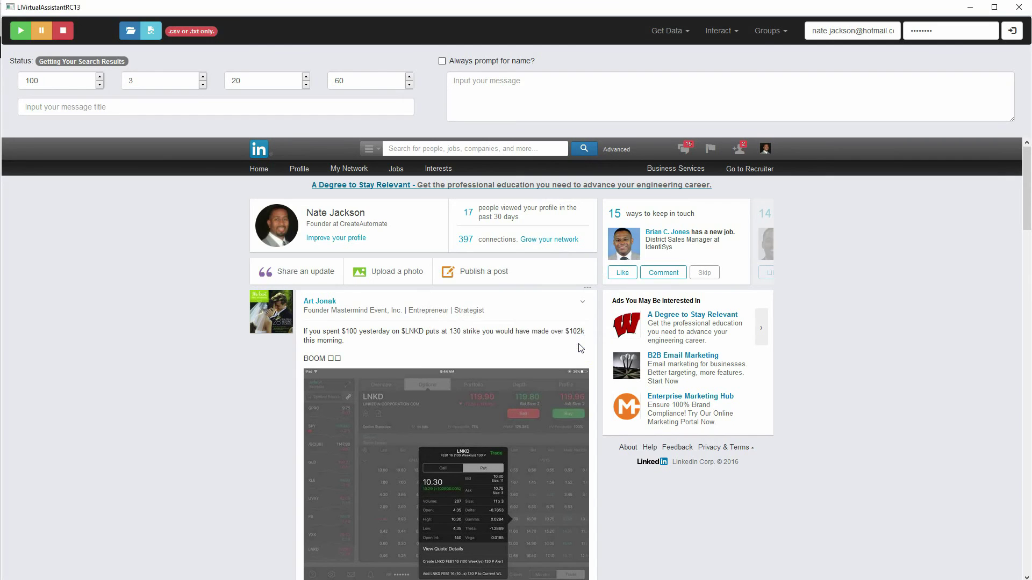
# - Open MITEngineersInHouston.csv in Calc as comma-separated data and scroll down to the last rows
pyautogui.click(739, 148)
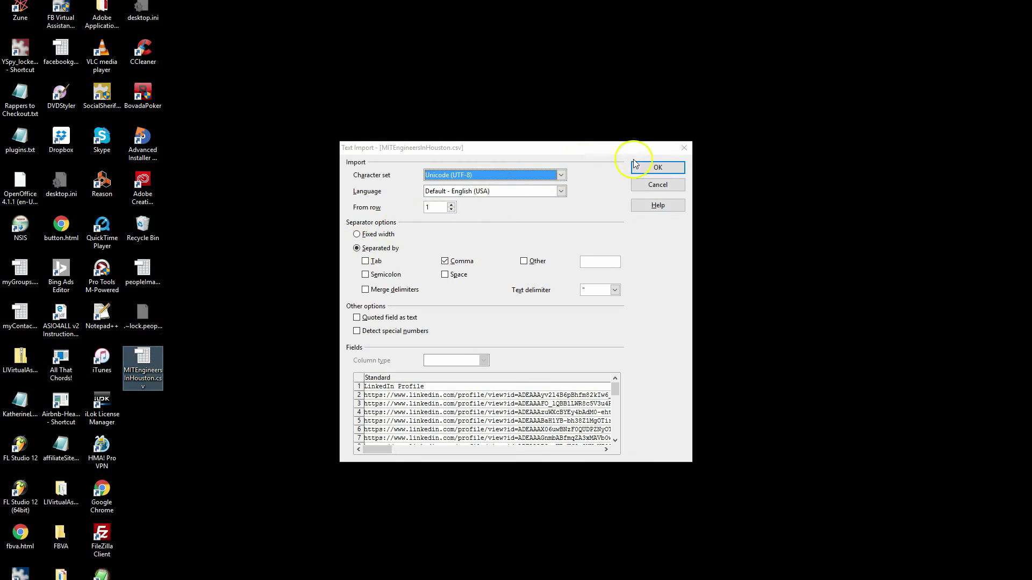
pyautogui.click(650, 167)
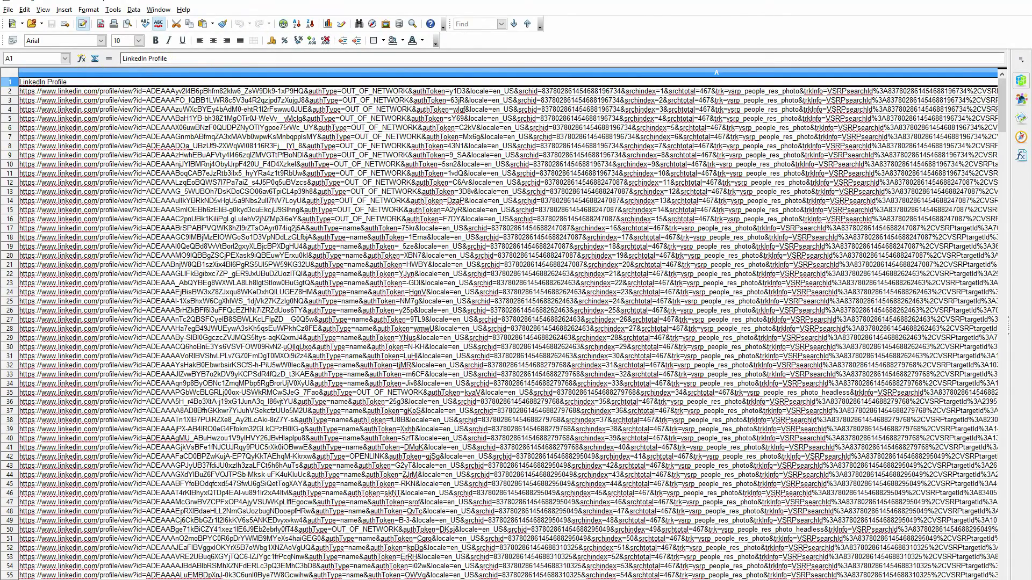
pyautogui.hscroll(1, 508, 322)
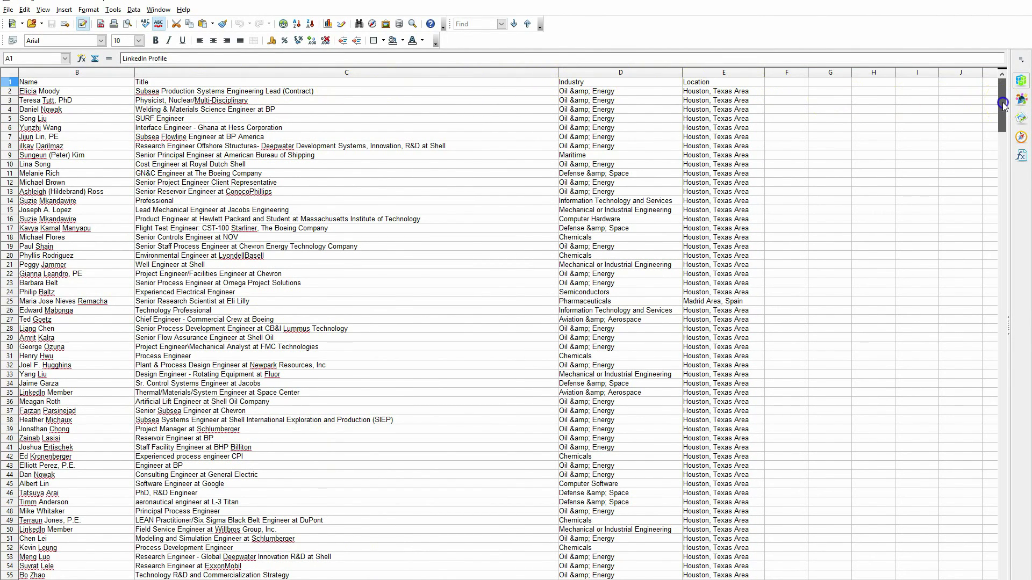
pyautogui.moveTo(1001, 102); pyautogui.dragTo(995, 515)
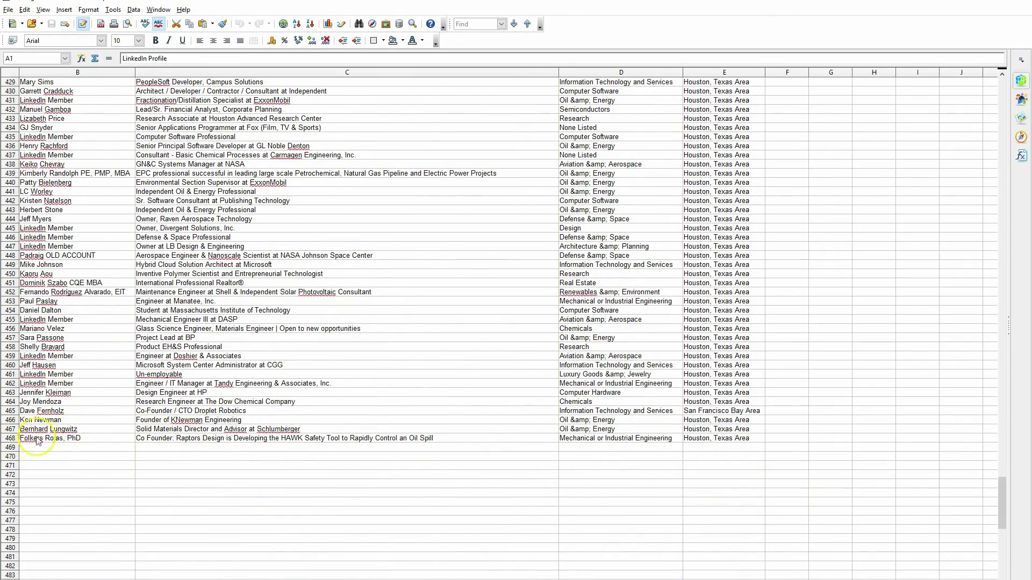
pyautogui.hscroll(-1, 507, 322)
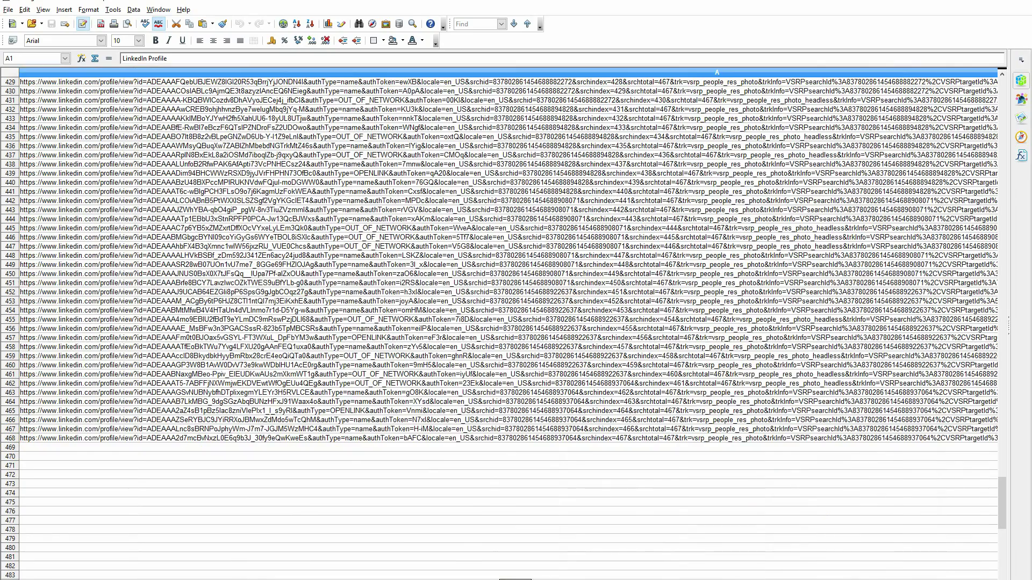
pyautogui.hscroll(1, 508, 322)
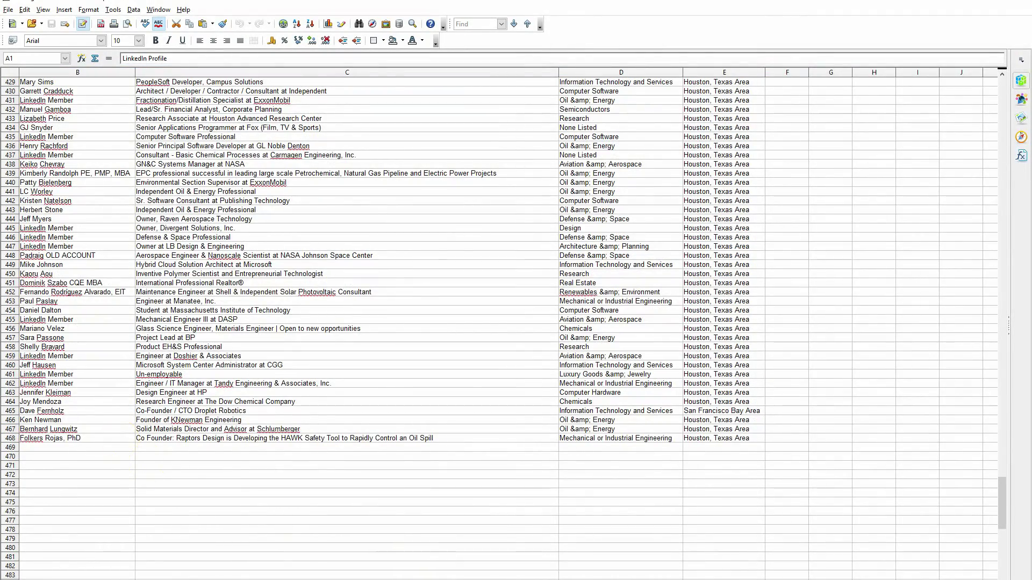
# - Spot-check names, job titles, industries and locations in rows 424–453, then close the spreadsheet
pyautogui.click(40, 300)
pyautogui.click(155, 293)
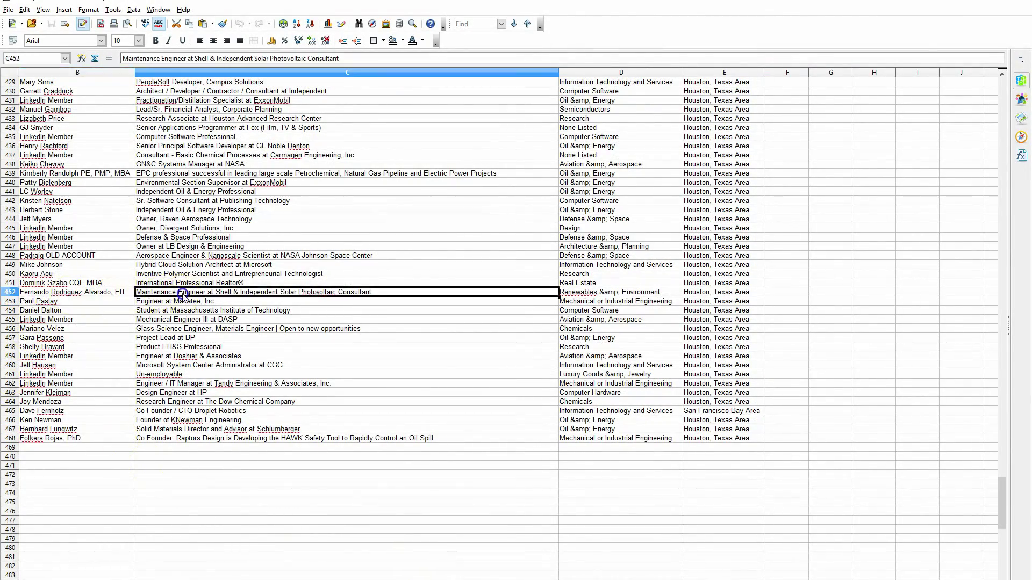
pyautogui.scroll(2, 405, 188)
pyautogui.scroll(3, 404, 188)
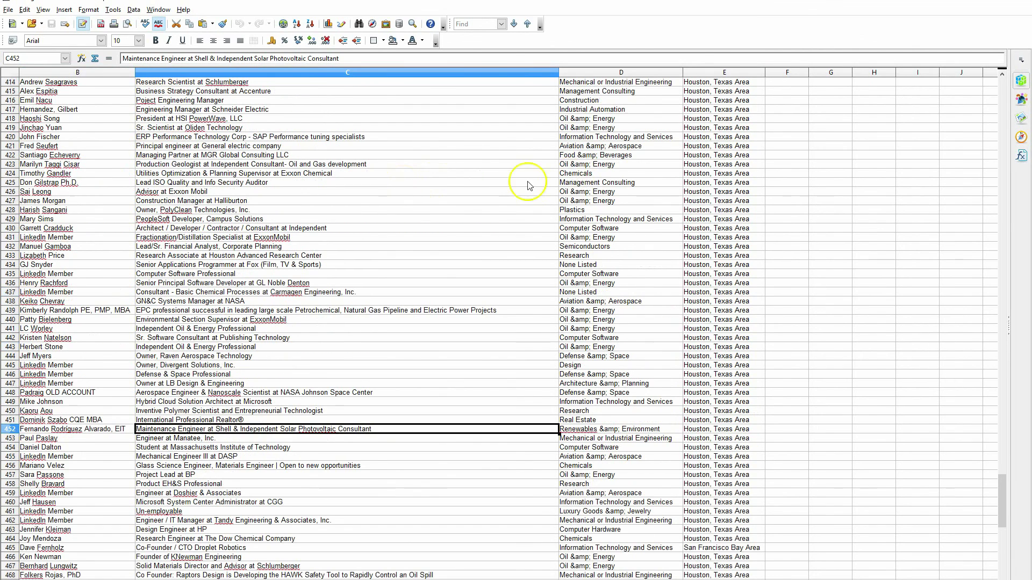
pyautogui.click(591, 173)
pyautogui.click(698, 191)
pyautogui.click(698, 328)
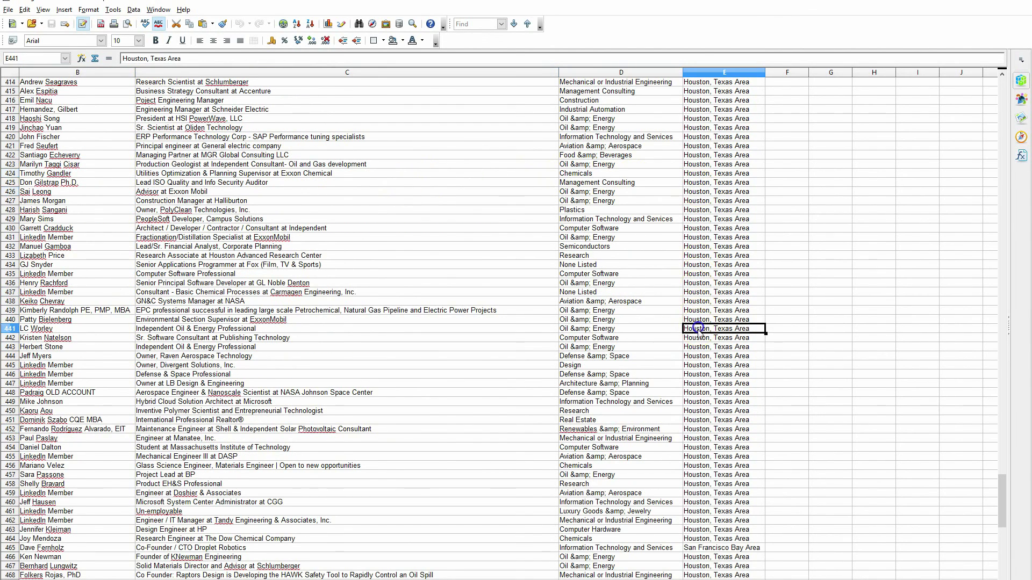
pyautogui.click(570, 392)
pyautogui.click(247, 392)
pyautogui.click(127, 357)
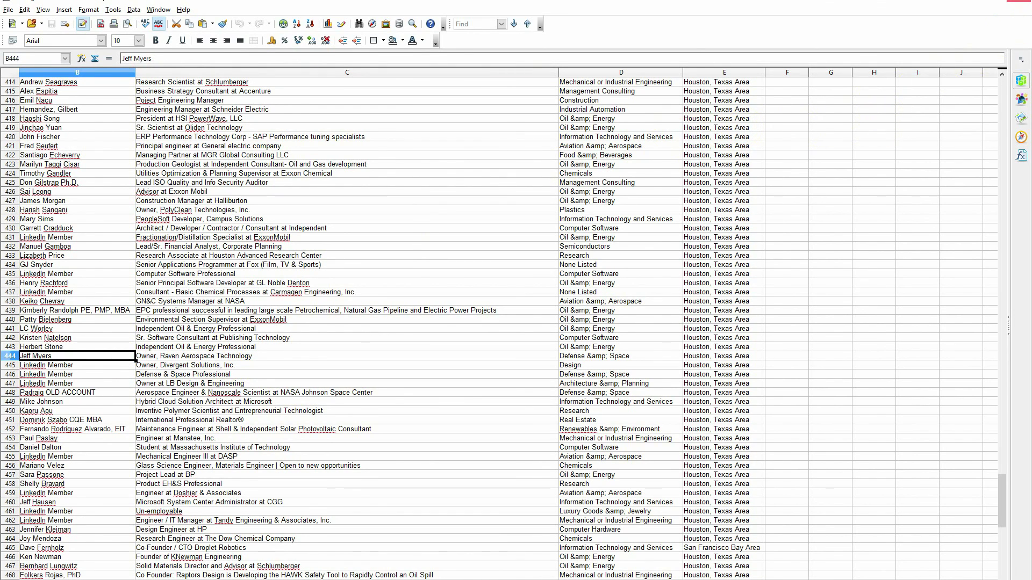
pyautogui.click(1018, 1)
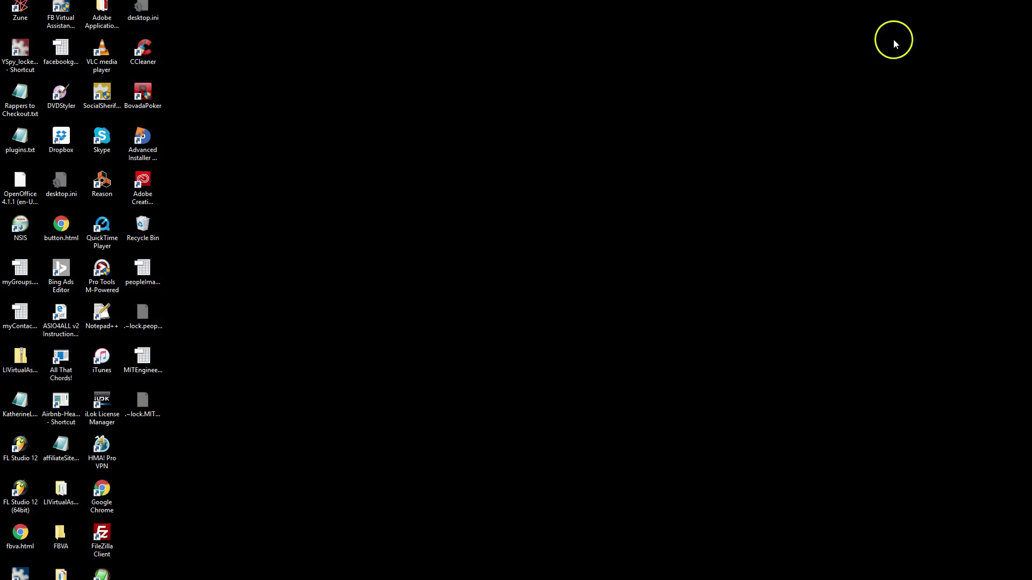